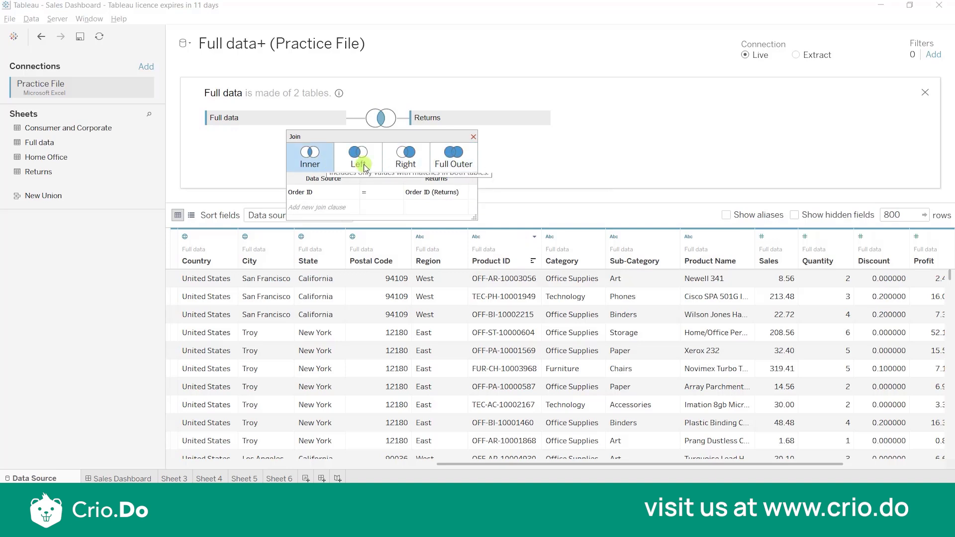
Step: Change the join between Full data and Returns to Full Outer and view the result on Sheet 5
click(310, 154)
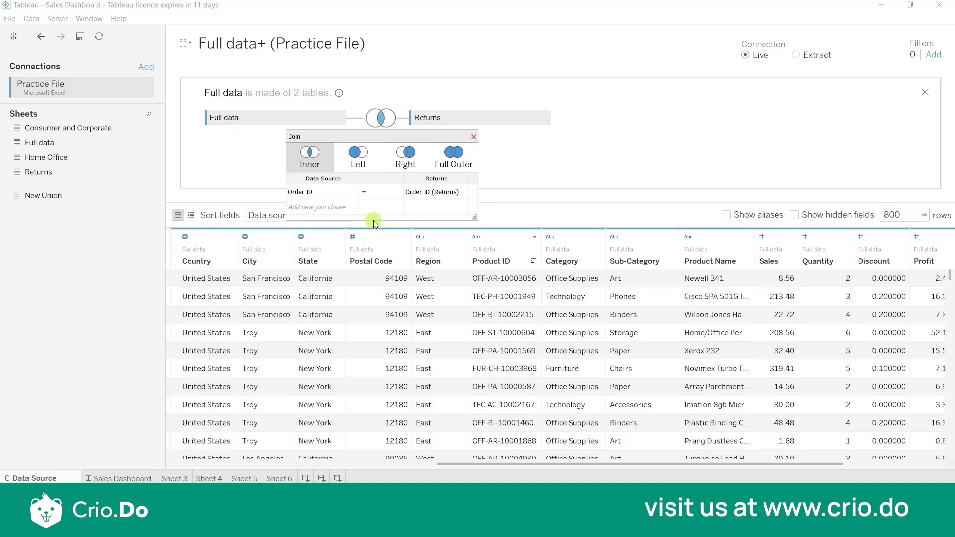
click(454, 162)
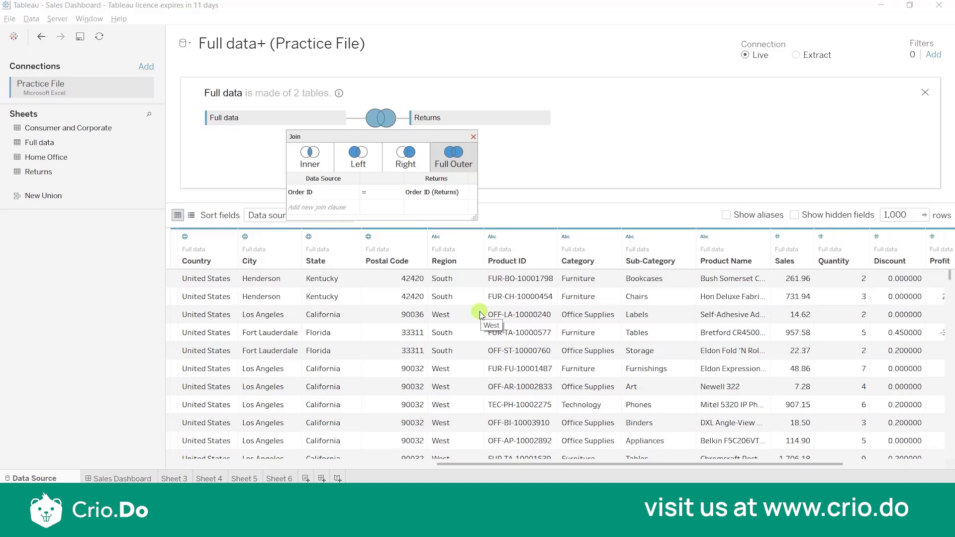
click(238, 479)
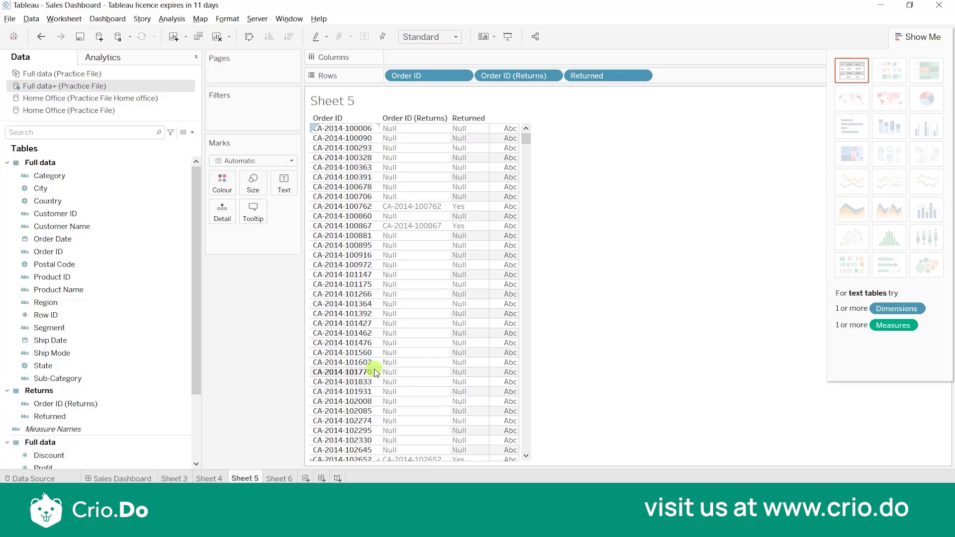
Step: Edit the Full data+ (Practice File) data source so Full data and Returns use a Left join
right_click(85, 92)
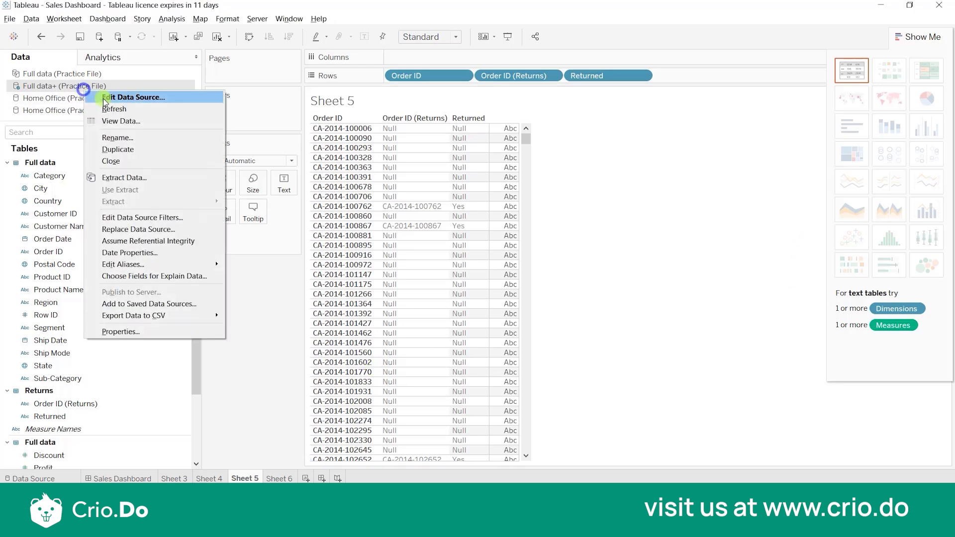
click(109, 99)
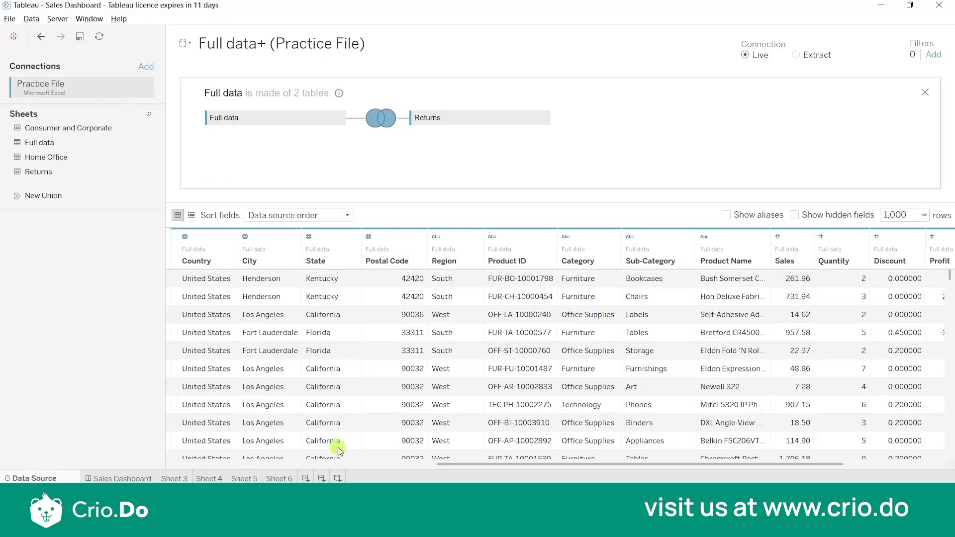
click(378, 117)
click(370, 157)
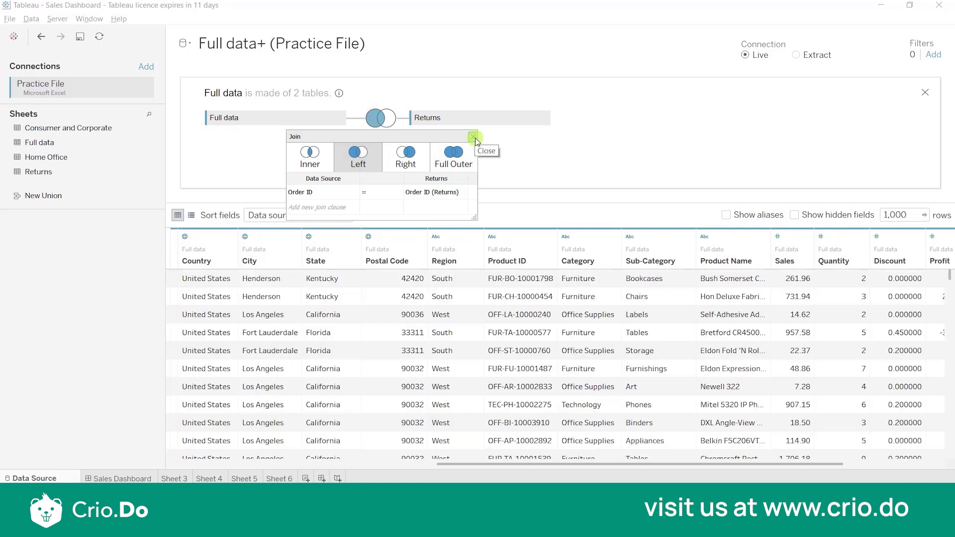
click(473, 137)
mouse_move(341, 95)
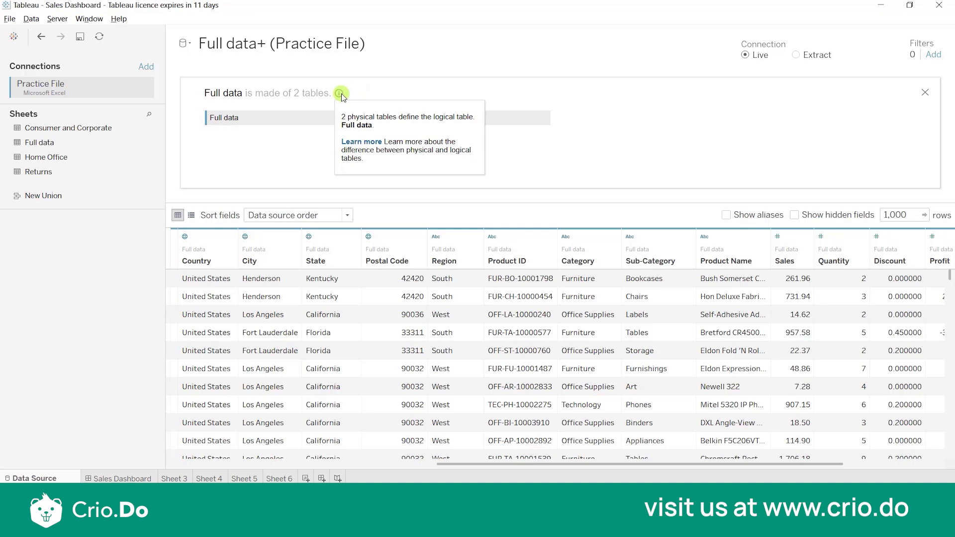
click(924, 92)
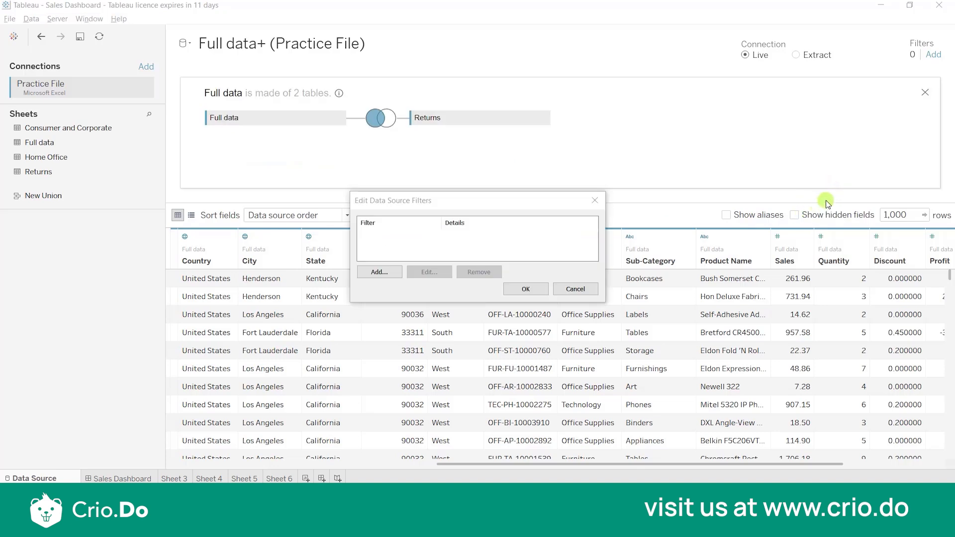
click(527, 289)
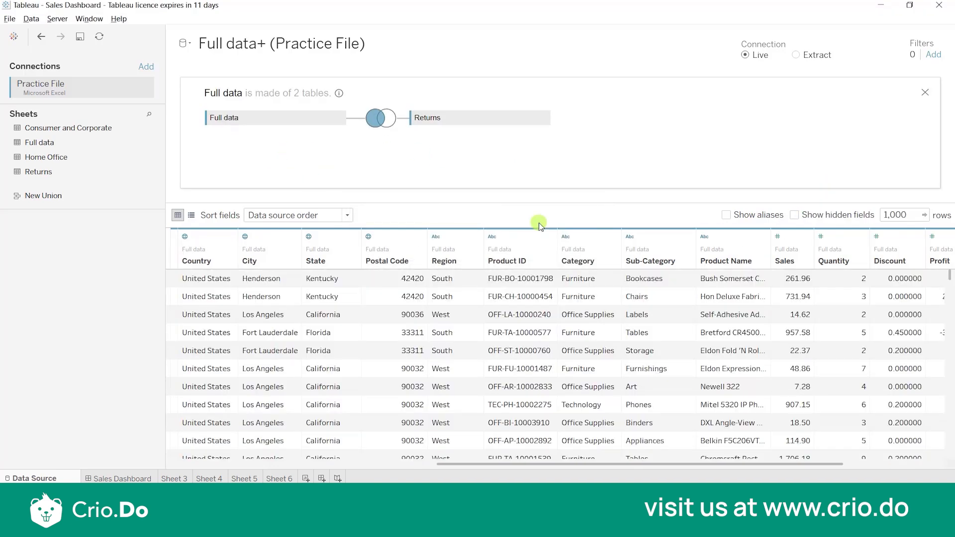
click(818, 194)
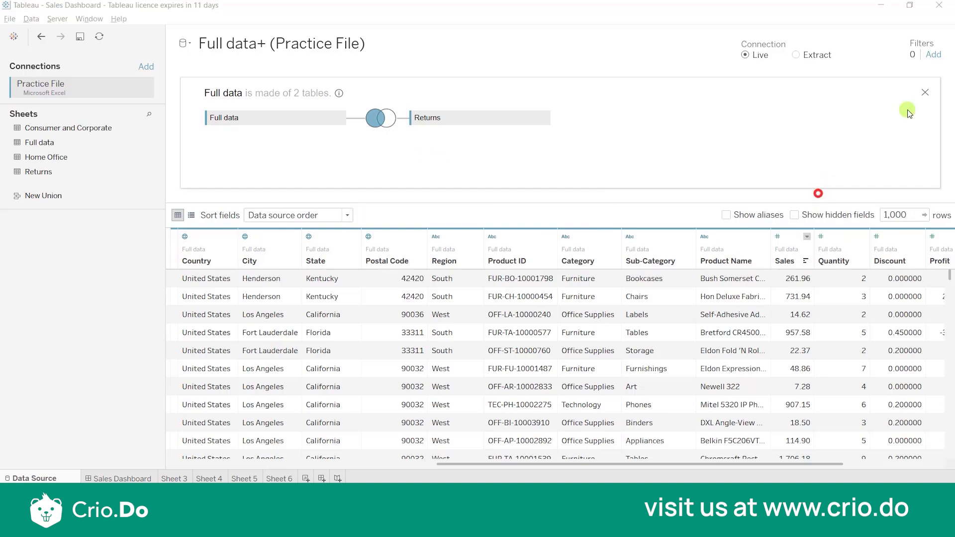
Step: Return to the logical view of the data source and reopen the physical joins inside Full data
click(929, 94)
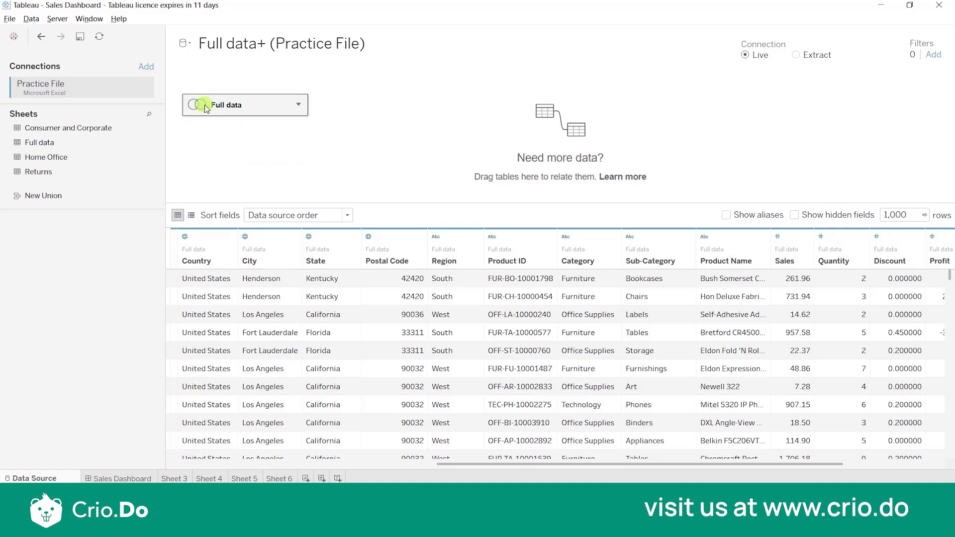
double_click(235, 107)
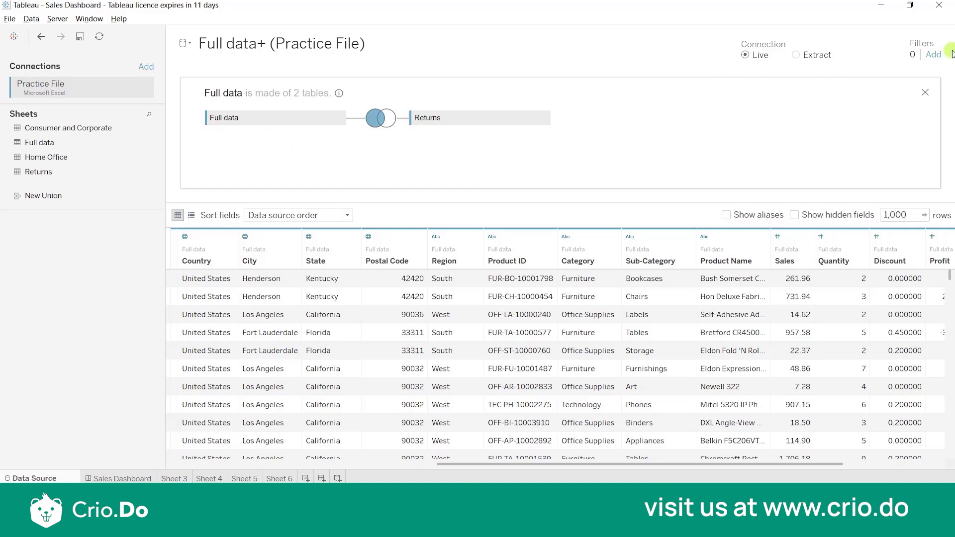
Step: Examine which fields are available for a data source filter
click(934, 56)
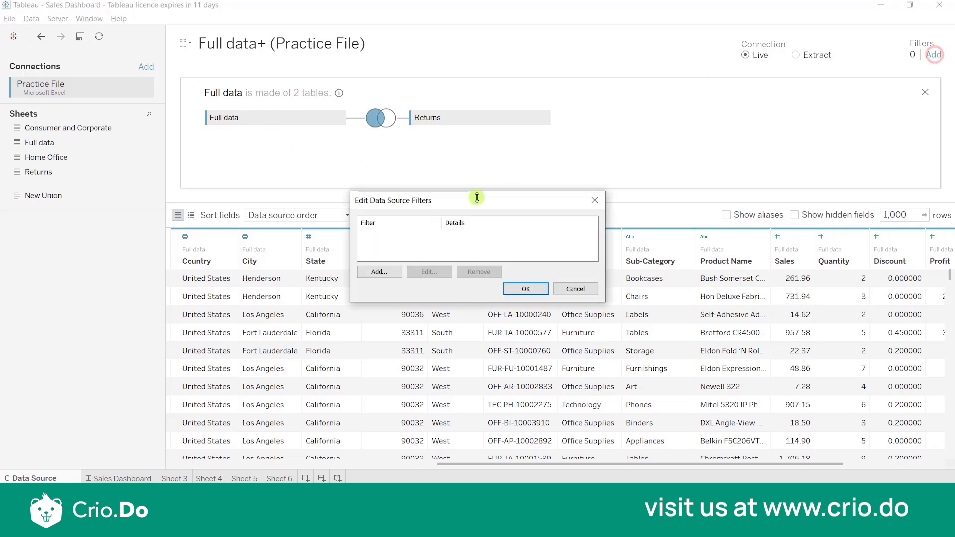
click(389, 272)
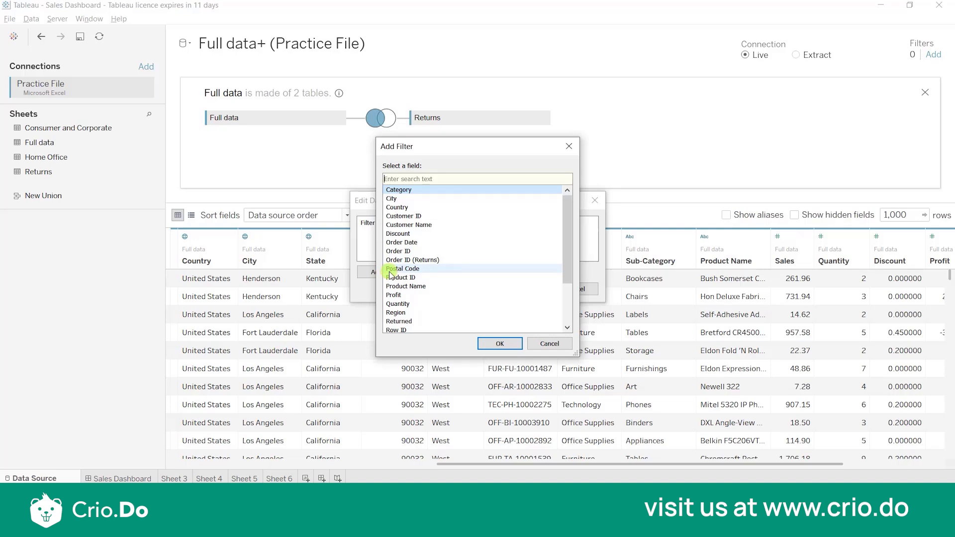
drag(566, 240, 563, 294)
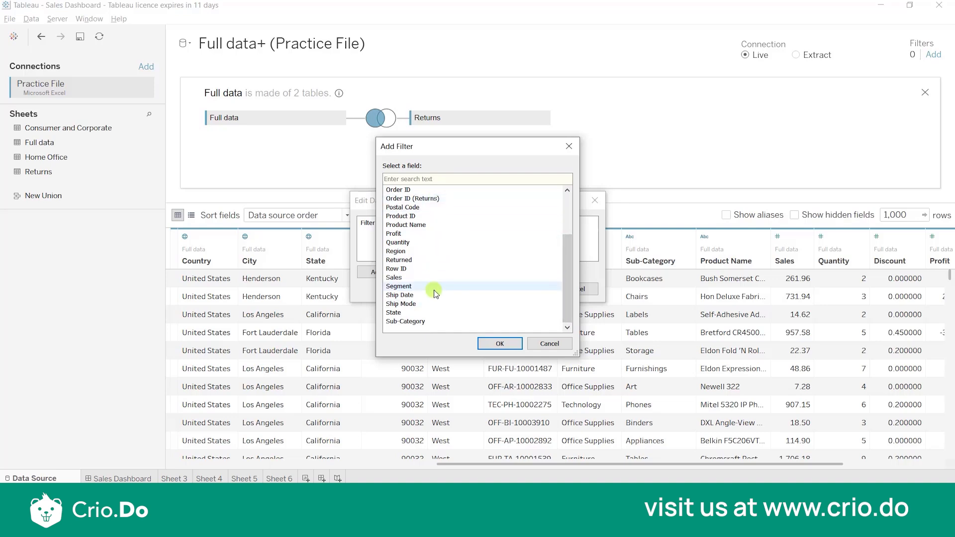
scroll(442, 243, up, 3)
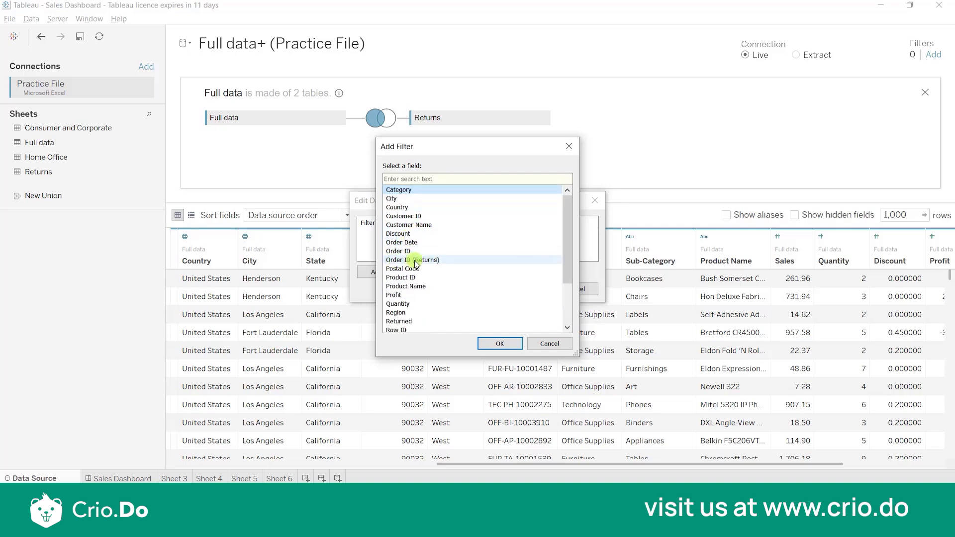
scroll(427, 263, down, 3)
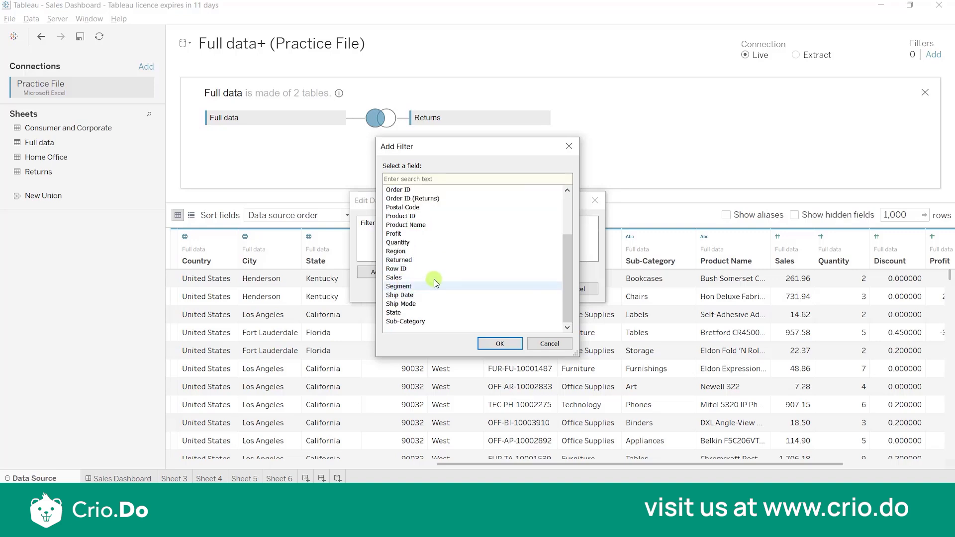
click(576, 149)
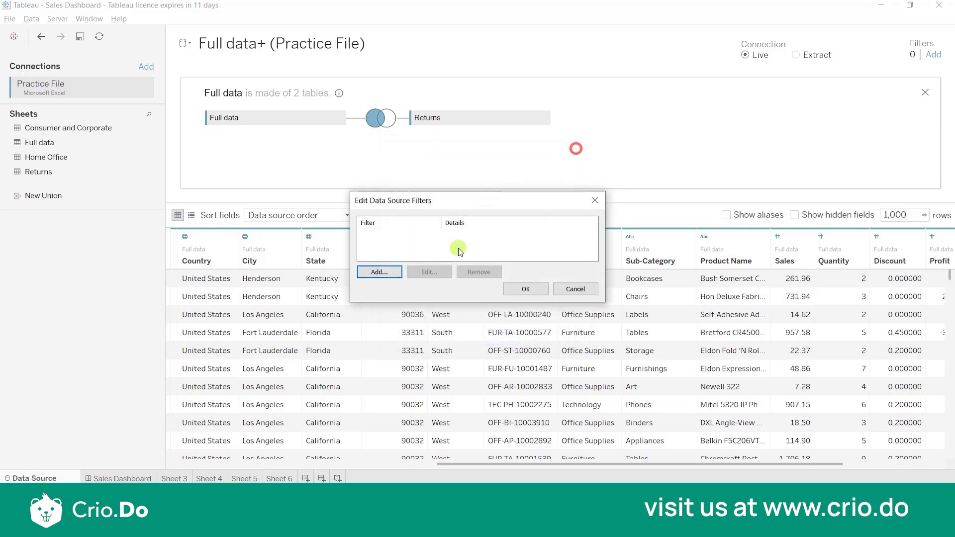
Step: Add a data source filter on Category that keeps only Furniture
click(387, 273)
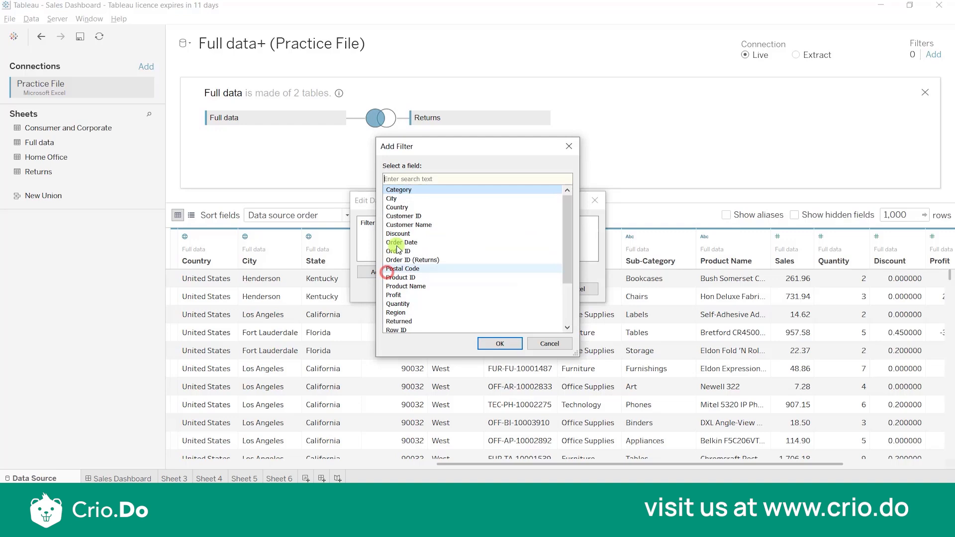
double_click(401, 191)
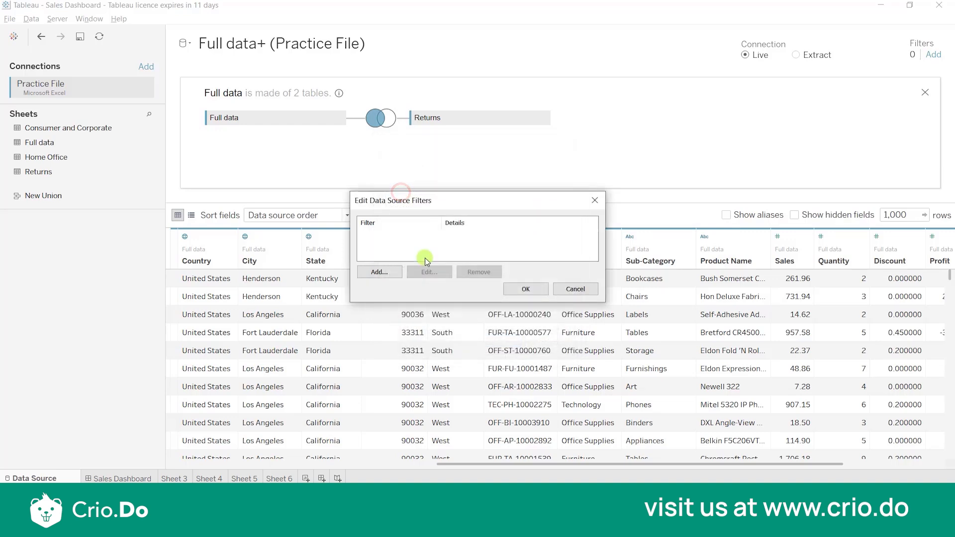
click(379, 167)
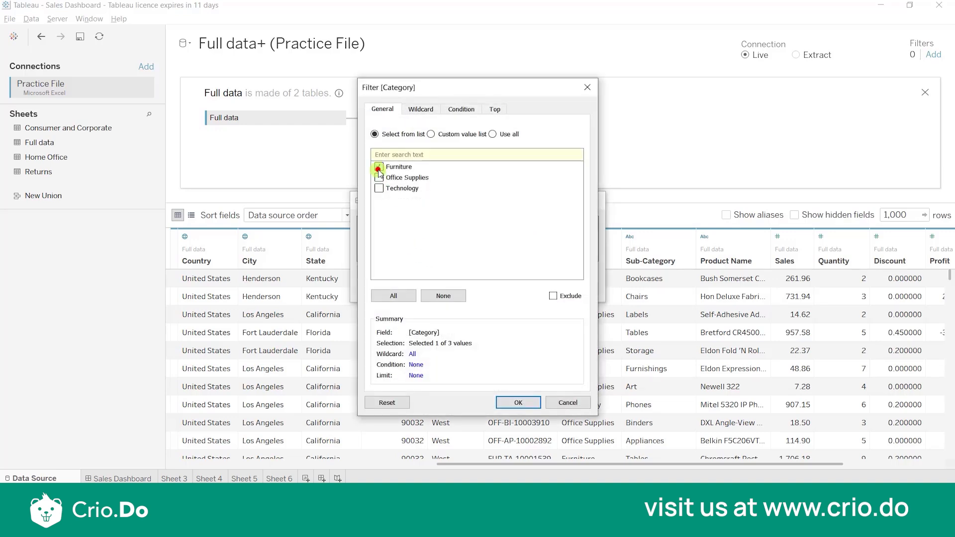
click(511, 404)
click(523, 289)
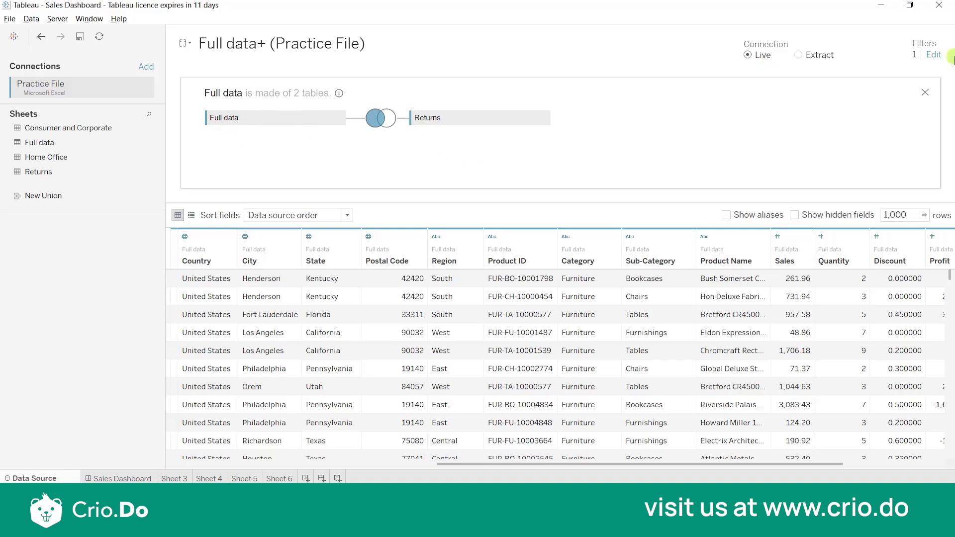
Step: Check the Category entry in the data source filters without changing it
click(934, 54)
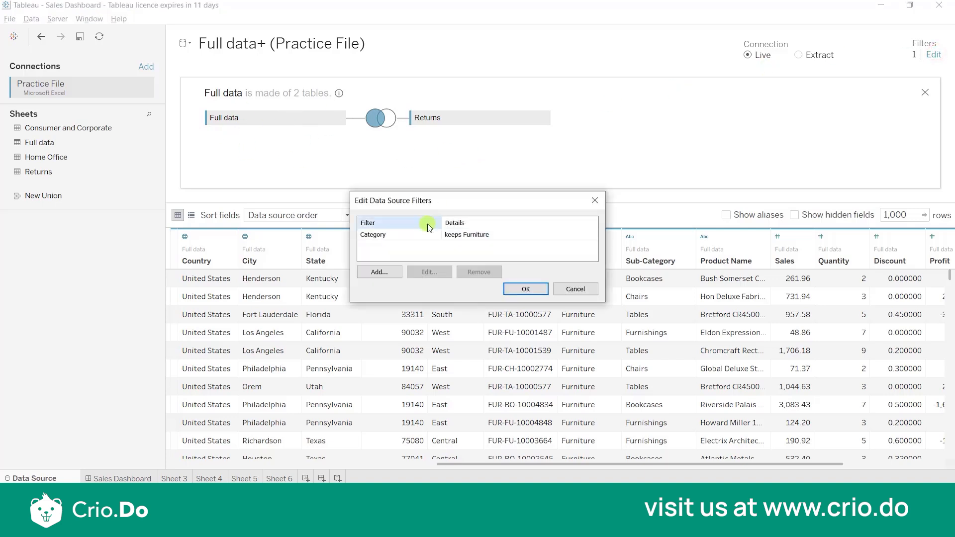
click(458, 235)
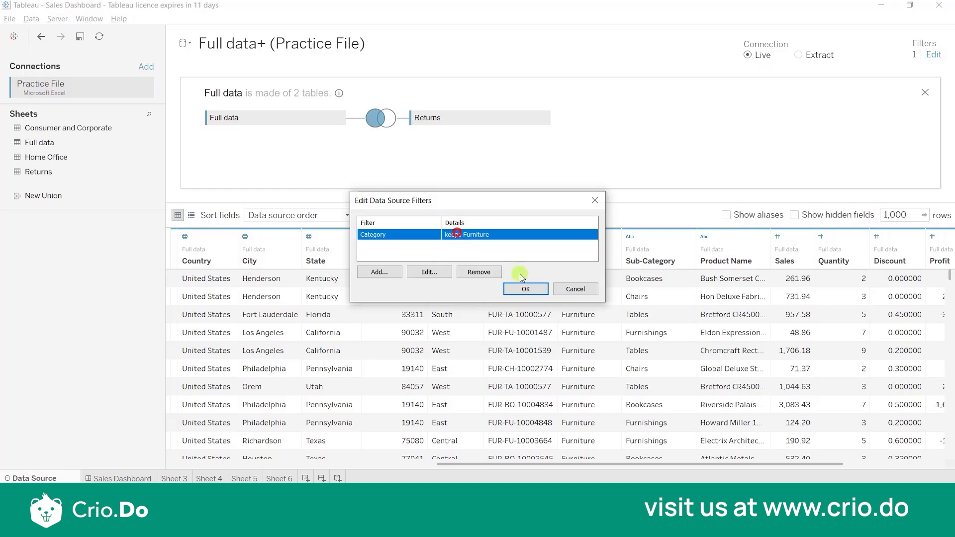
click(576, 290)
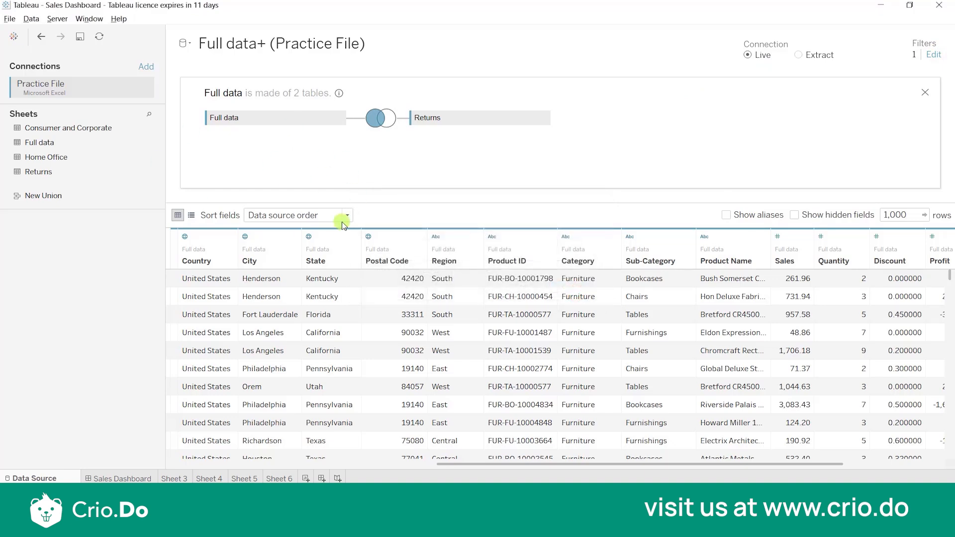
Step: Remove the Category filter from the data source filters
click(934, 55)
click(391, 236)
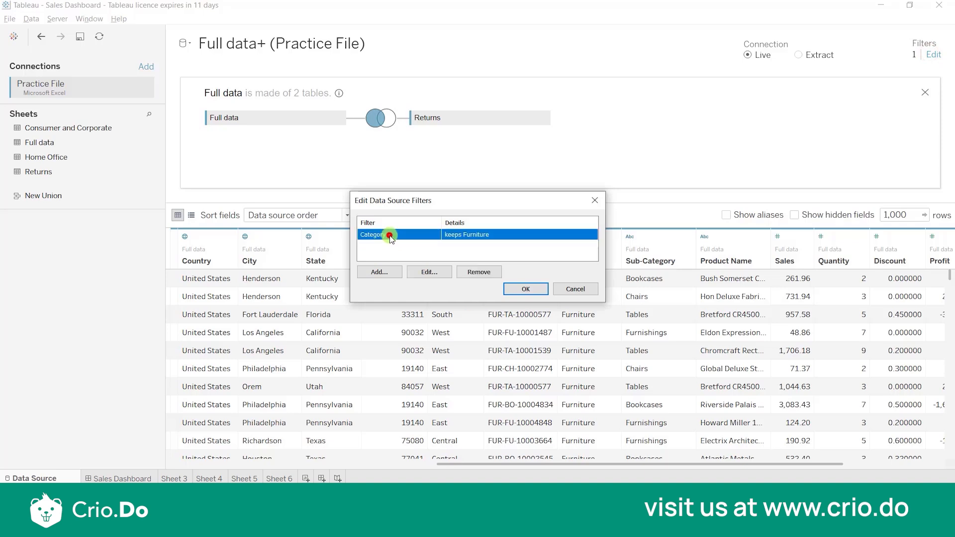
click(469, 273)
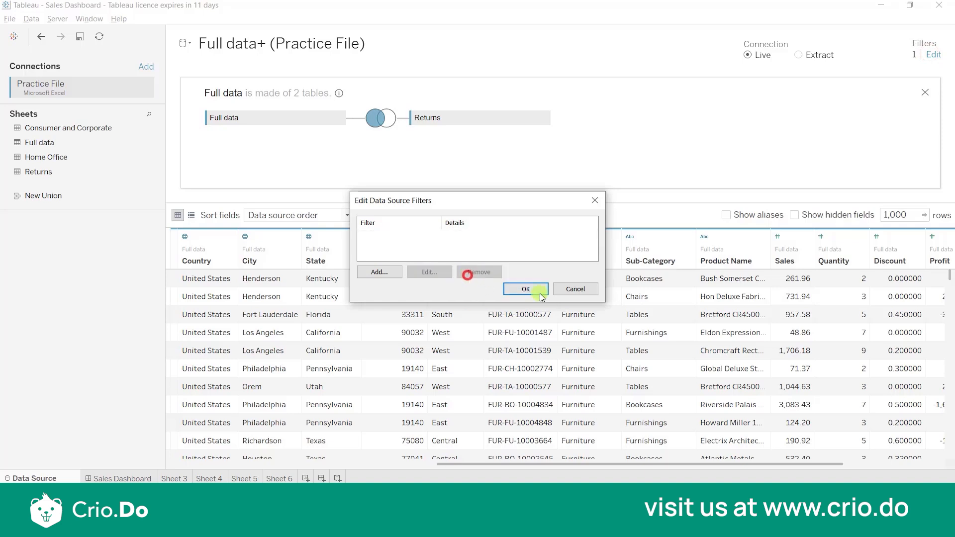
click(528, 291)
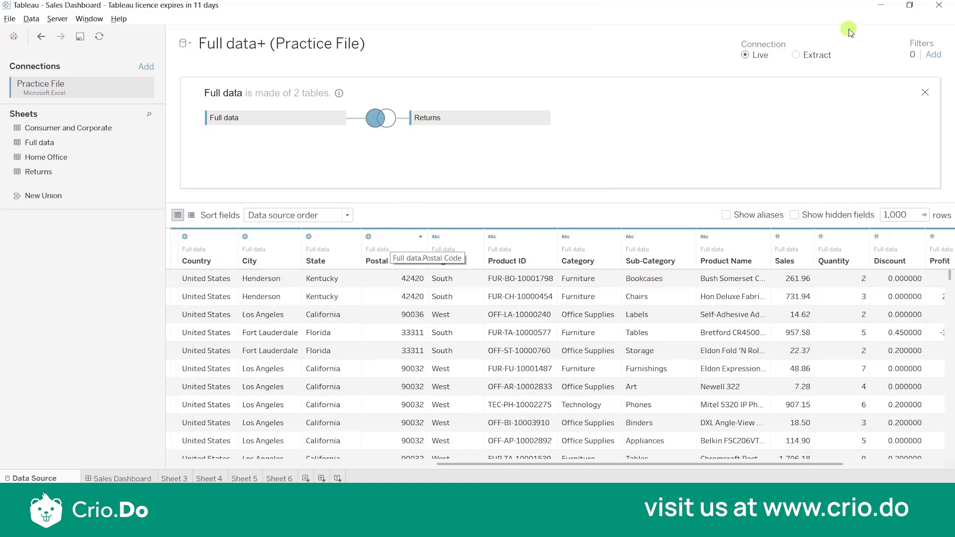
Step: Return to the logical view and add a Microsoft Excel connection to the P1-SuperStoreUS-2015 file
click(927, 93)
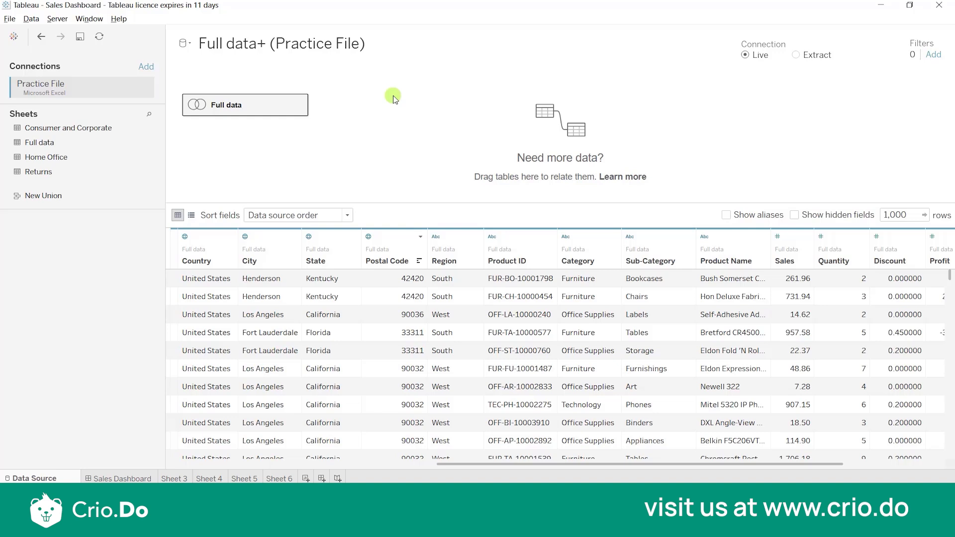
click(147, 67)
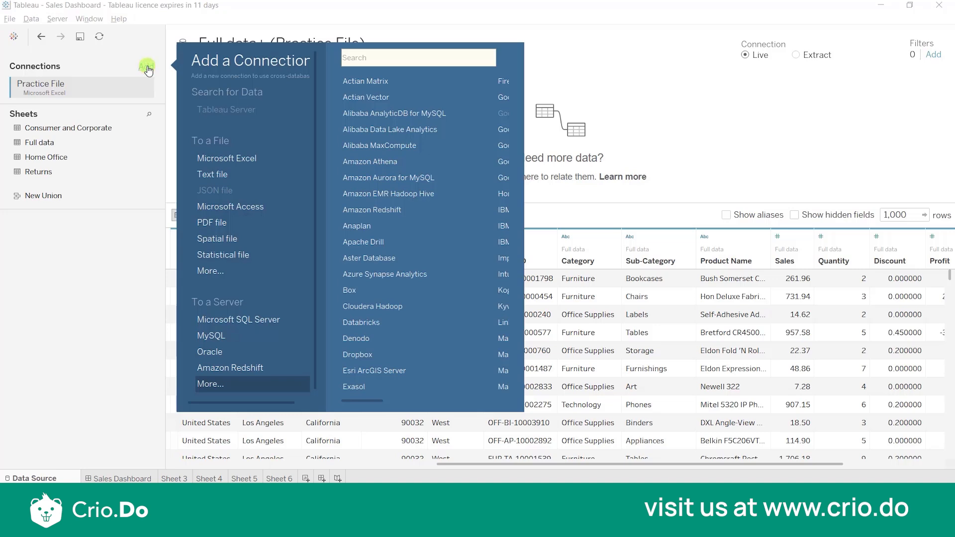
click(206, 157)
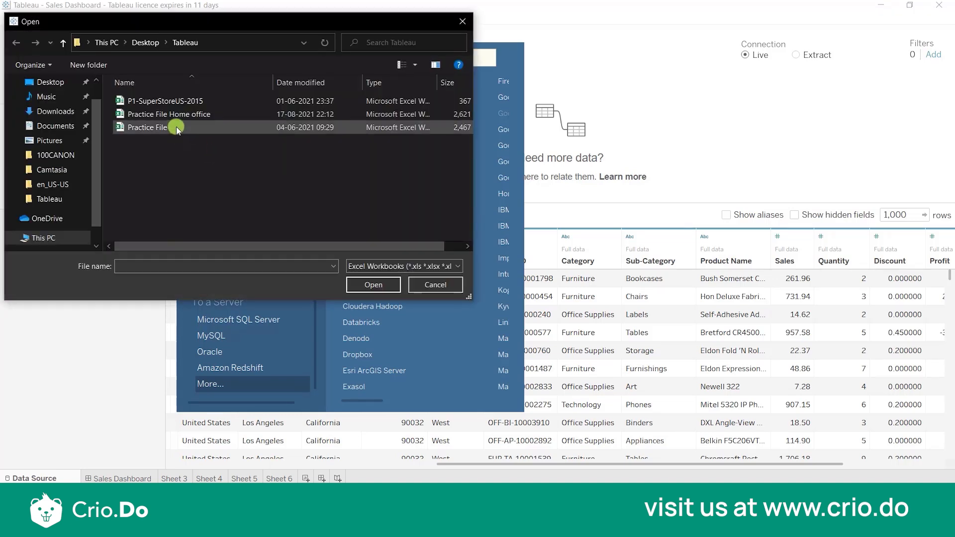
double_click(161, 101)
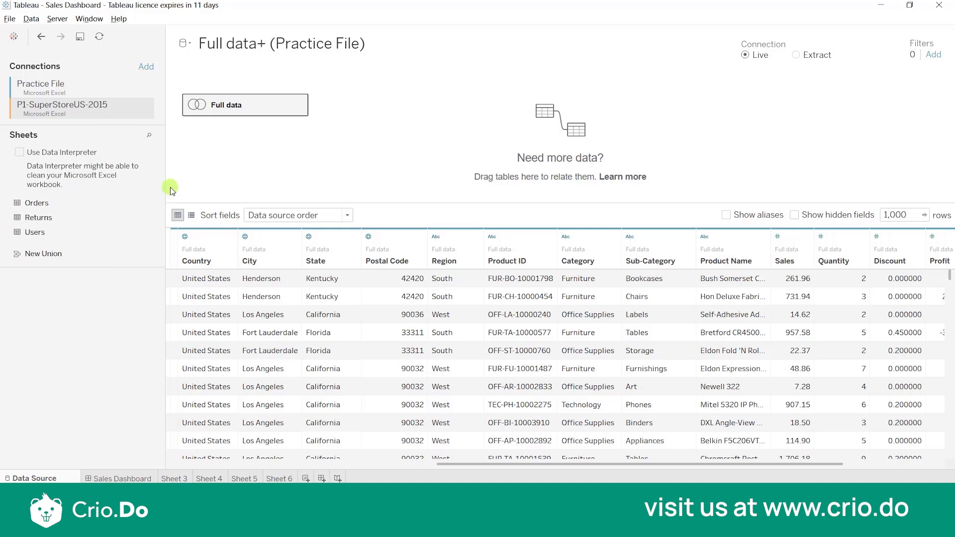
Step: Add the Users sheet from P1-SuperStoreUS-2015 to the joins inside Full data and open its join settings
double_click(235, 109)
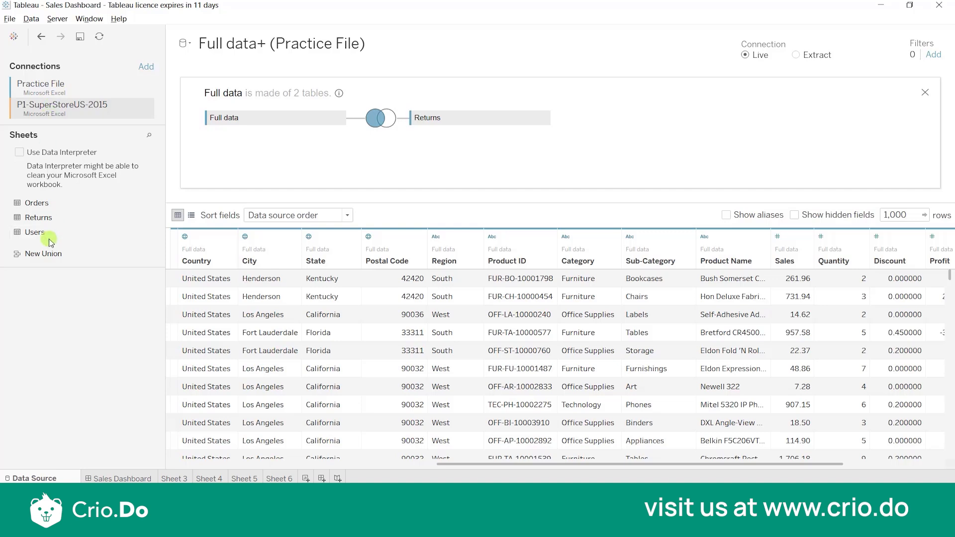
drag(44, 232, 396, 167)
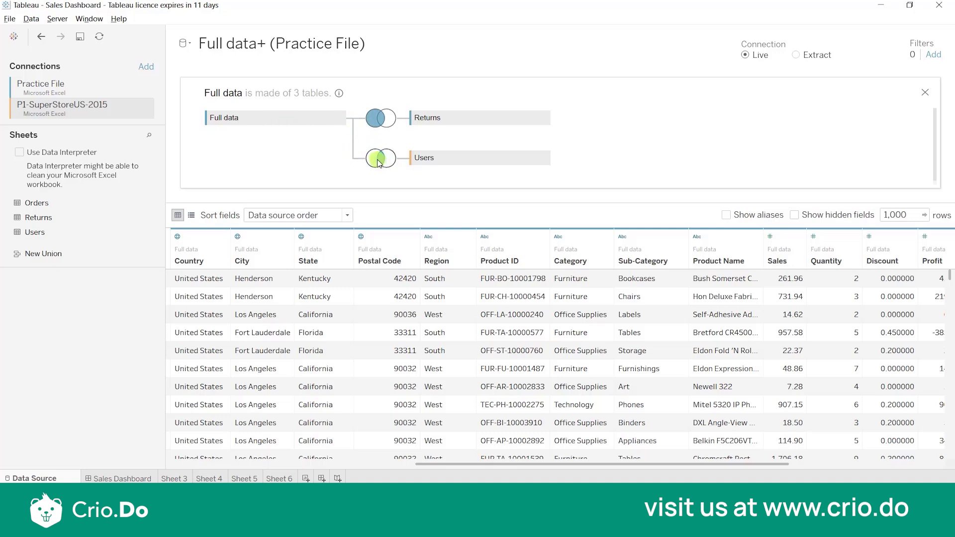
click(381, 160)
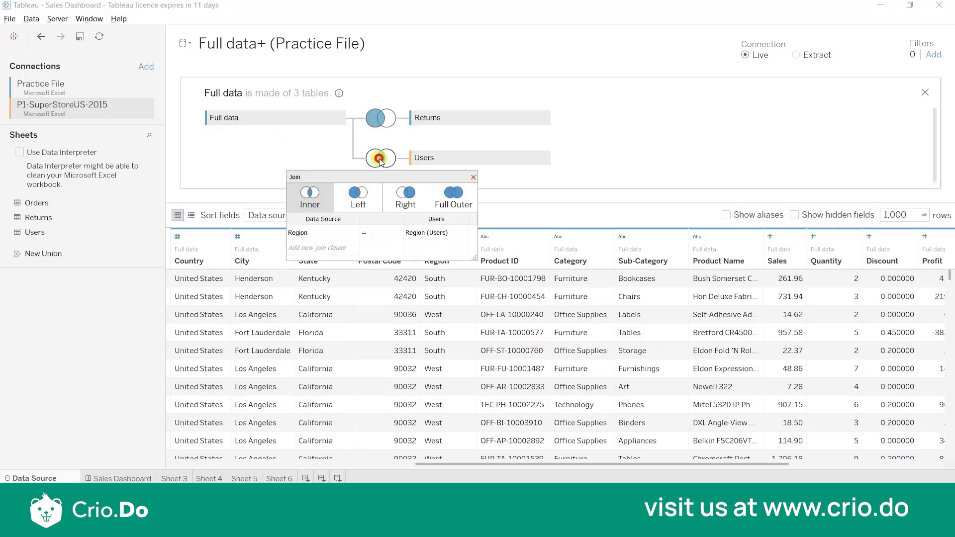
Step: Try Order ID (Returns) as the data source field of the Users join clause, and restore the field to Region
click(319, 234)
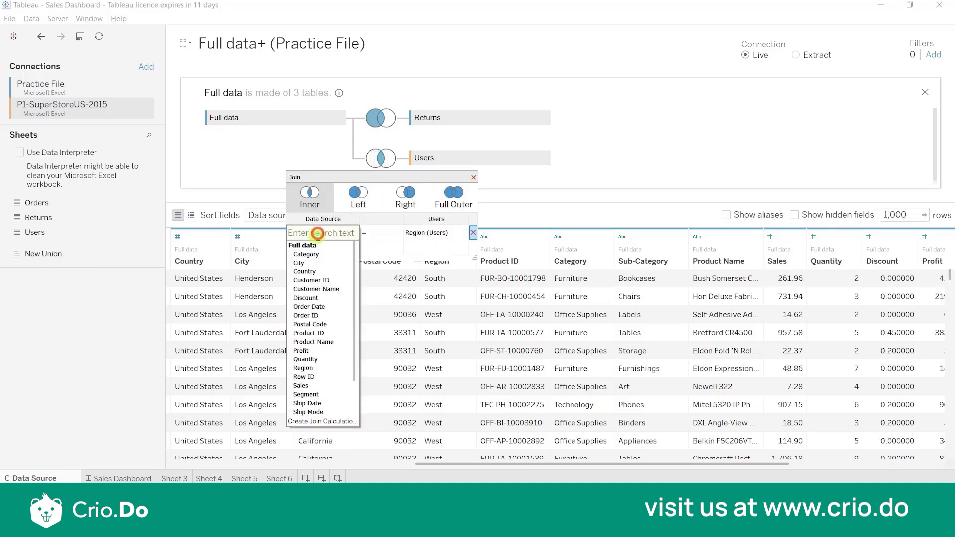
click(424, 233)
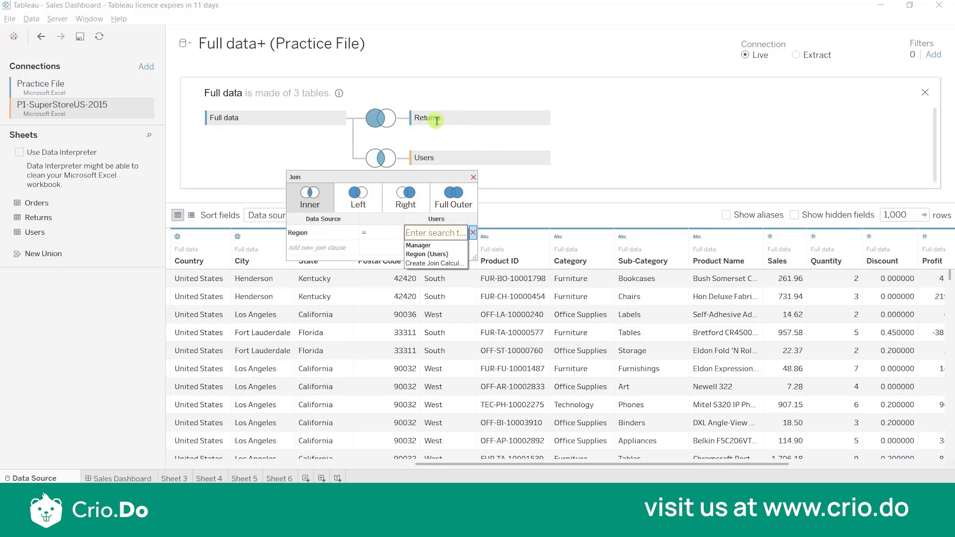
click(338, 234)
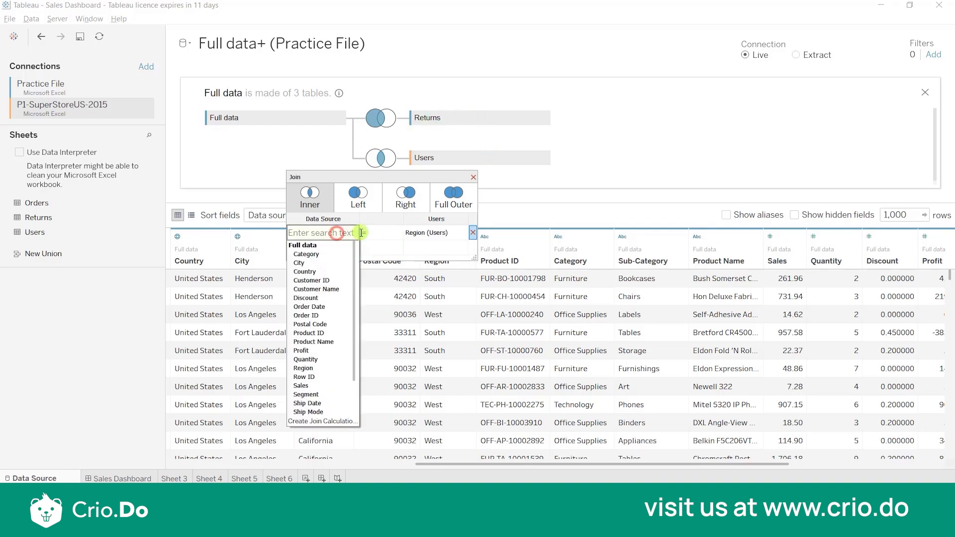
drag(355, 271, 357, 327)
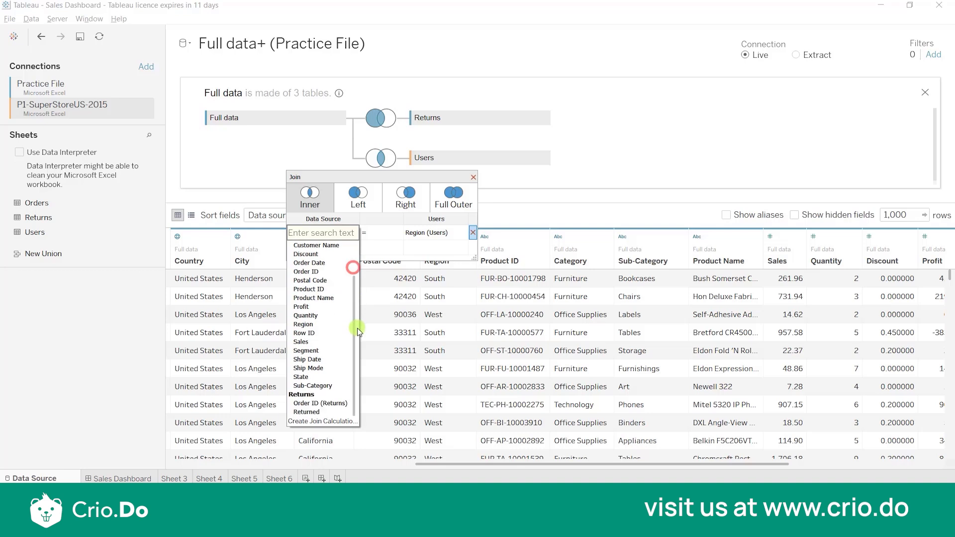
click(343, 404)
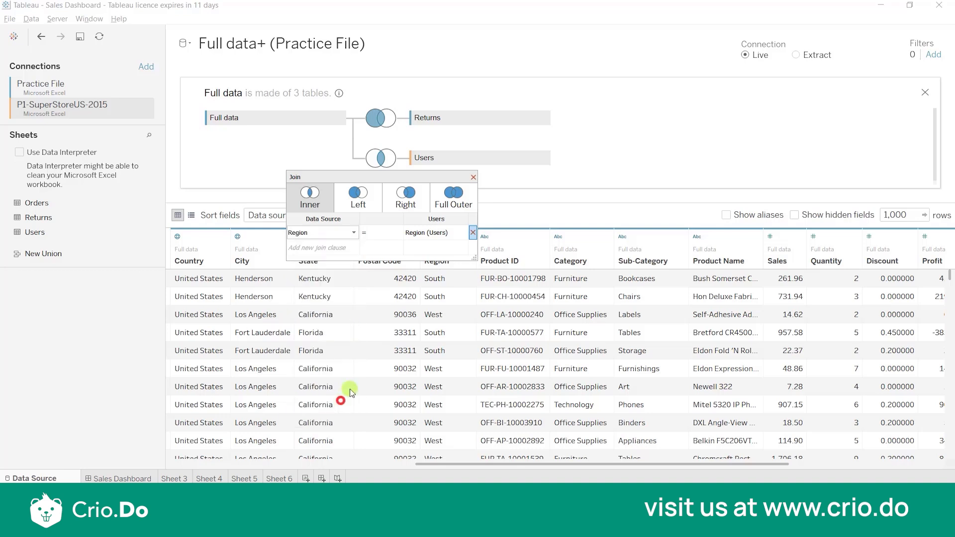
click(450, 234)
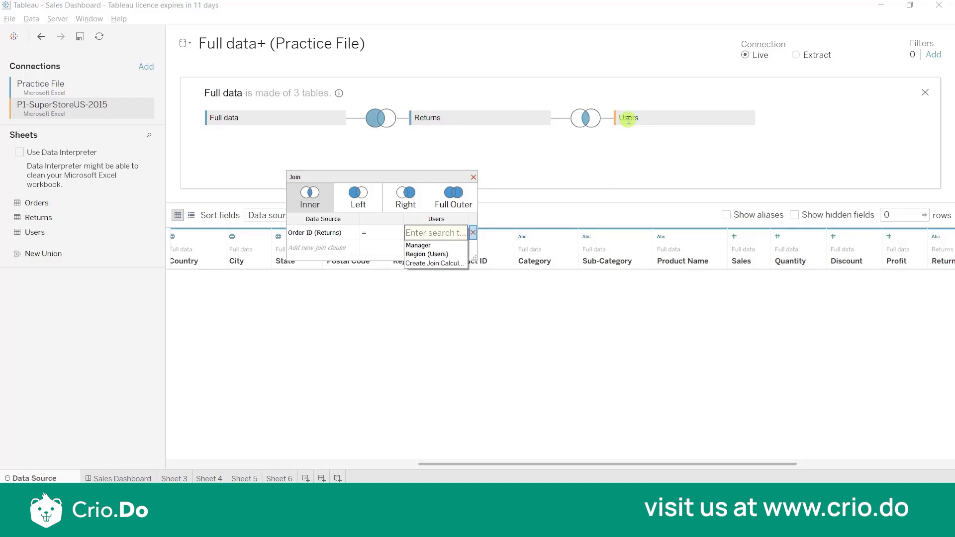
click(337, 235)
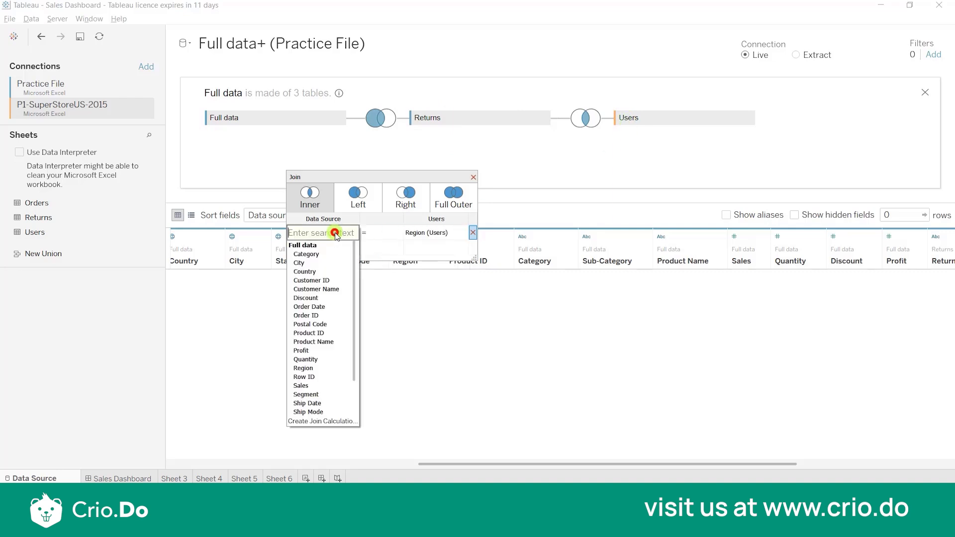
click(313, 369)
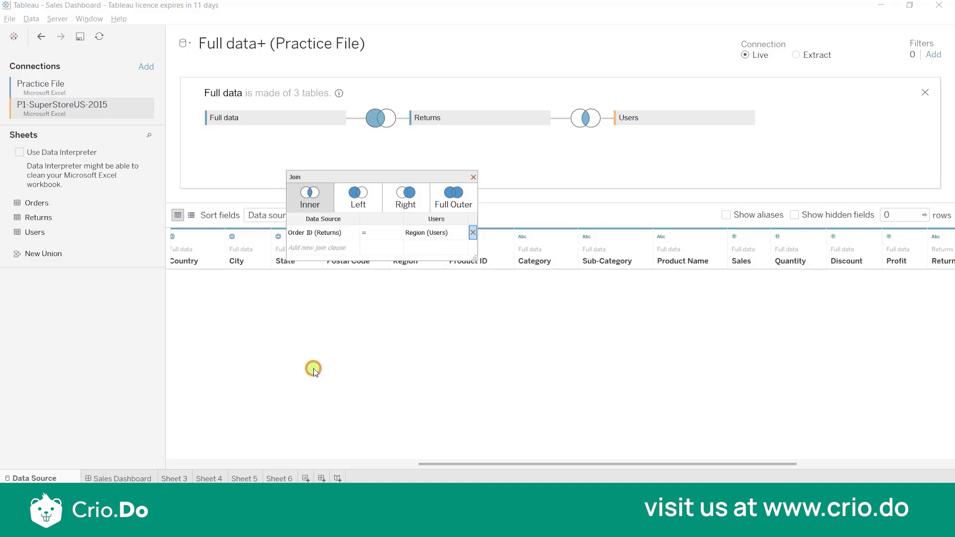
Step: Change the join between Full data and Users to a left join and close its settings
click(330, 233)
mouse_move(354, 255)
mouse_down()
mouse_move(360, 327)
mouse_move(343, 268)
mouse_move(367, 303)
mouse_move(352, 253)
mouse_up()
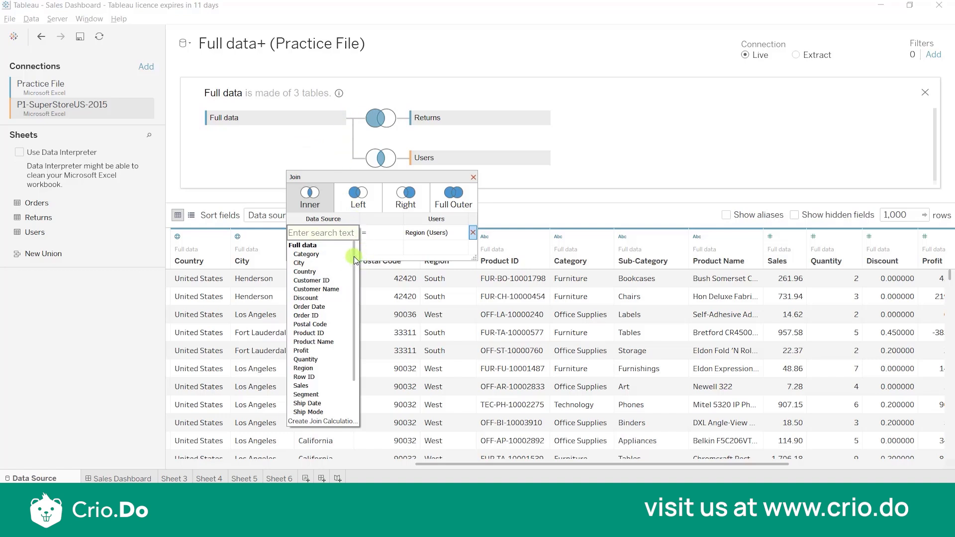
drag(353, 256, 351, 326)
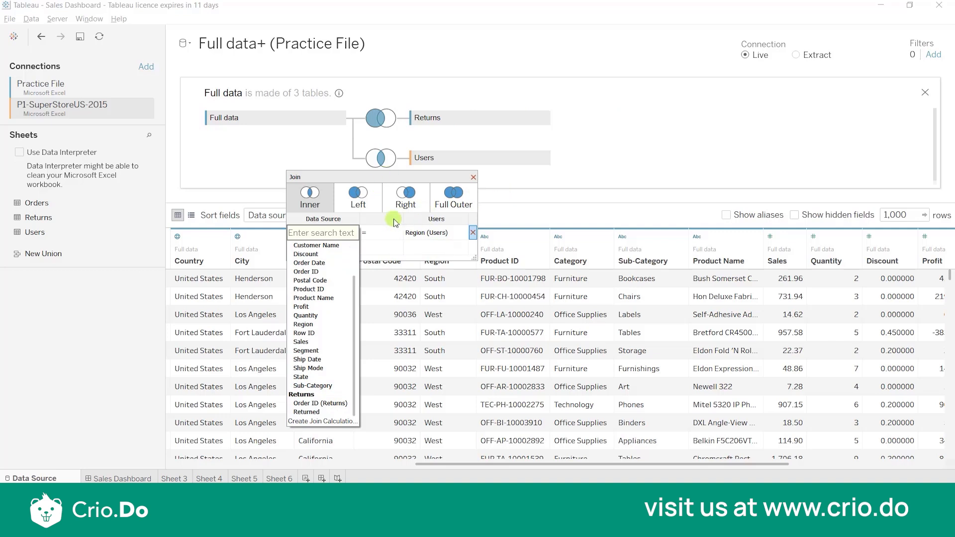
click(361, 200)
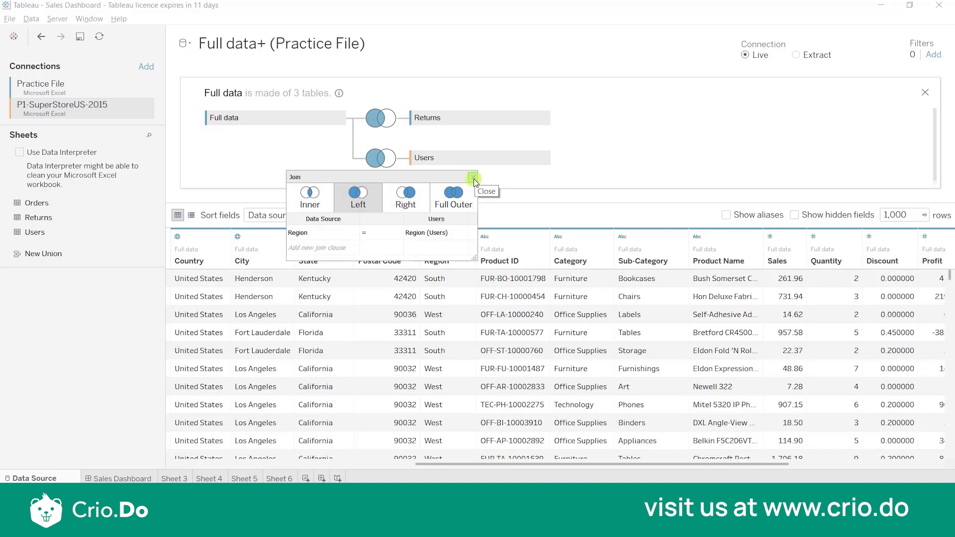
click(473, 179)
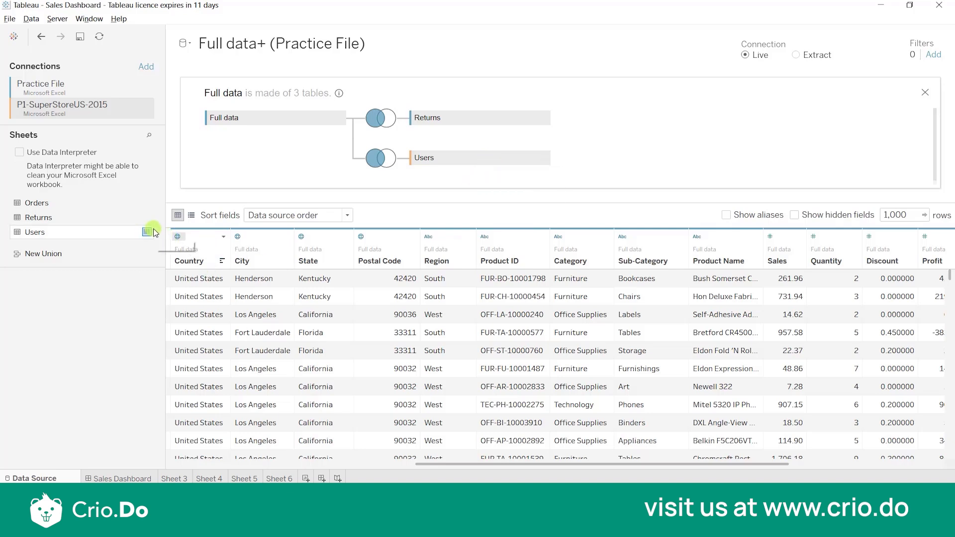
Step: Preview the data in the Users sheet, checking its Manager and Region columns, and close the preview
click(149, 232)
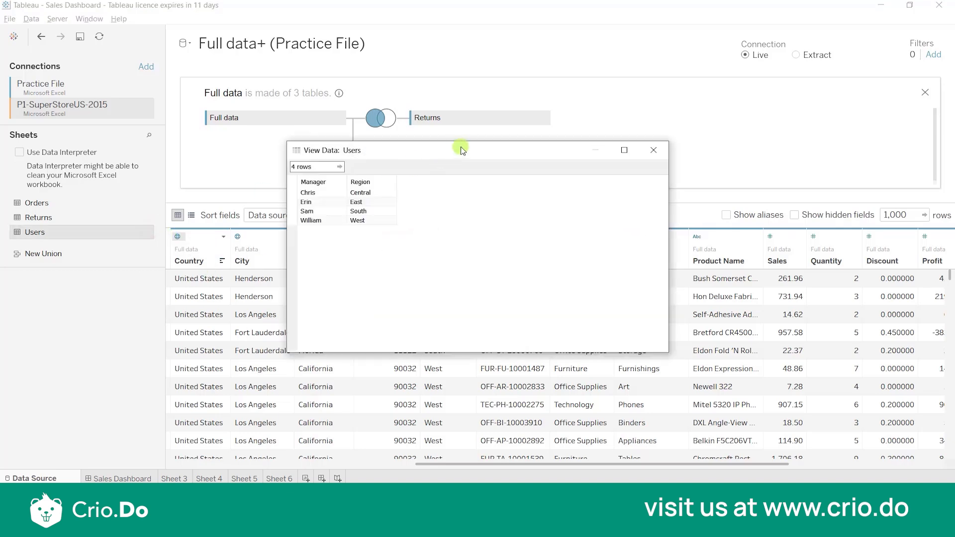
drag(462, 149, 296, 148)
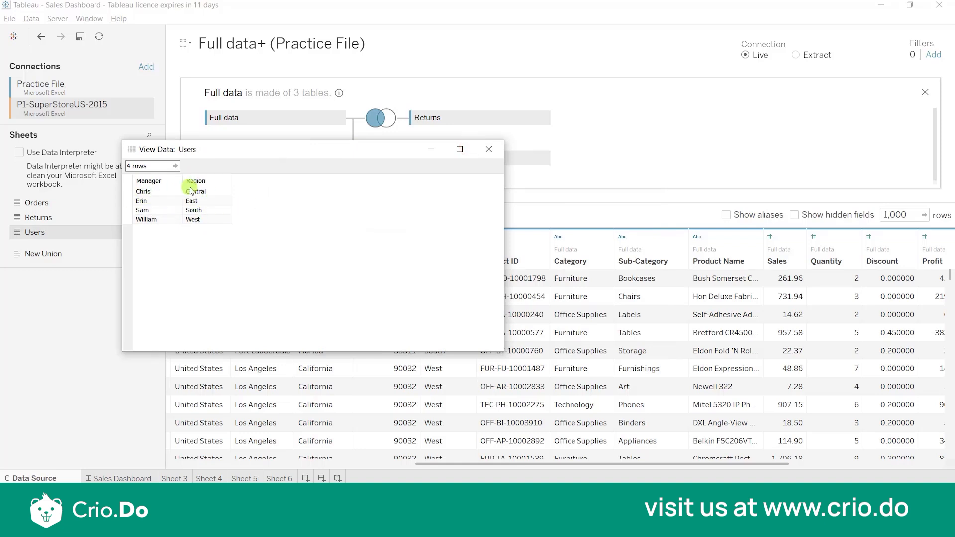
click(502, 145)
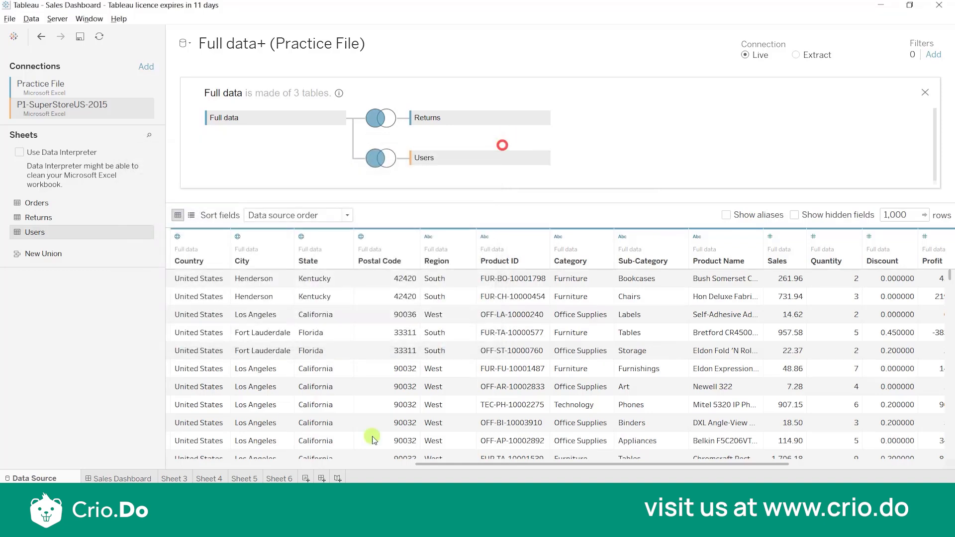
Step: Create a new worksheet and add the Region field from Full data to its rows
click(299, 480)
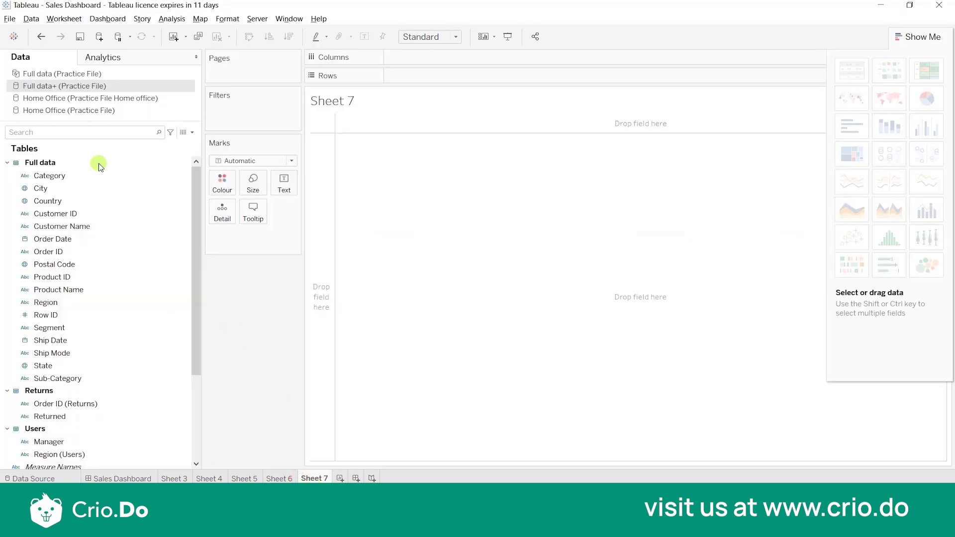
click(78, 137)
text(reg)
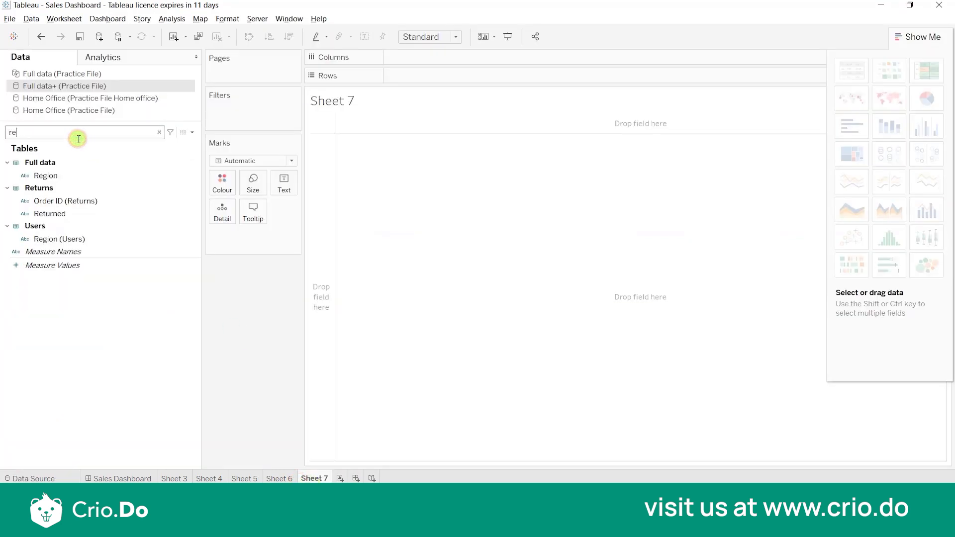
click(73, 177)
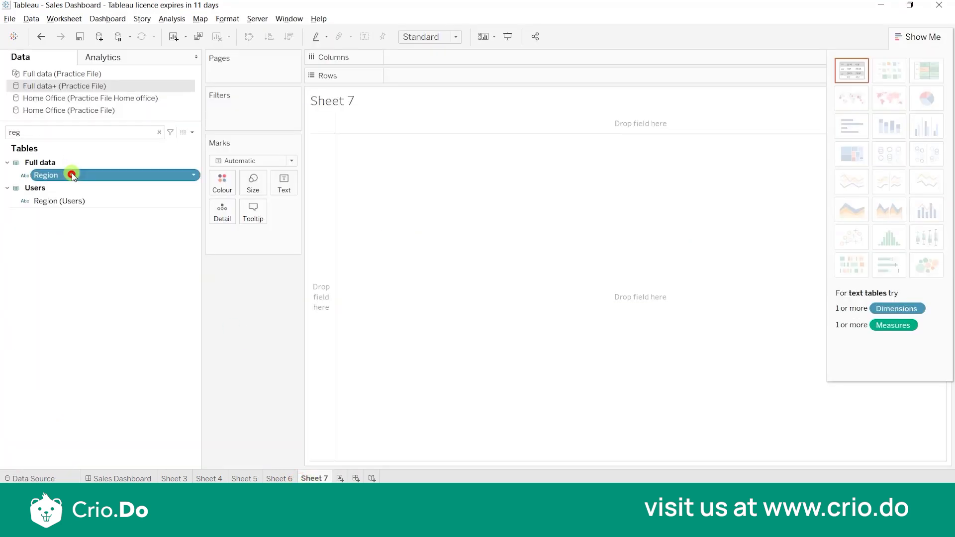
double_click(72, 177)
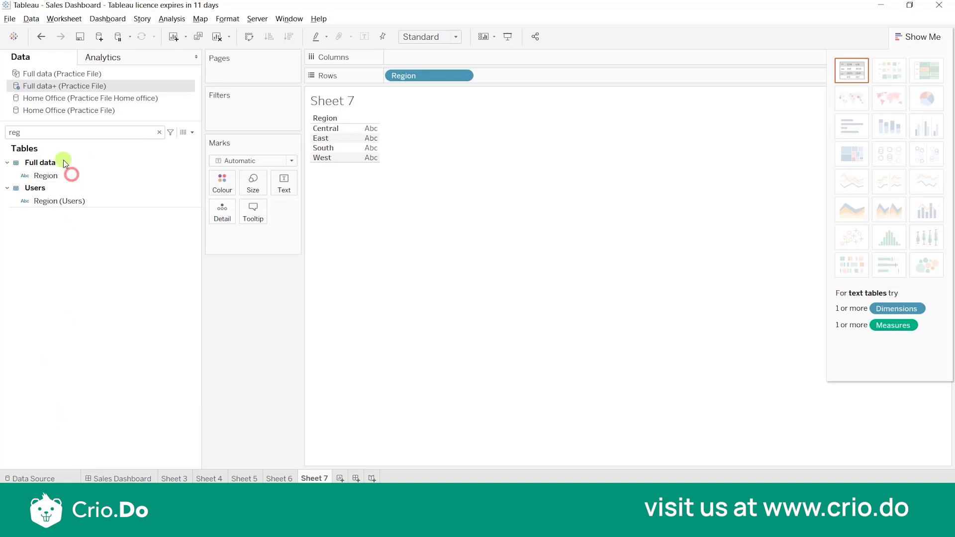
Step: Search the worksheet's data fields for "mana"
double_click(36, 134)
text(mana)
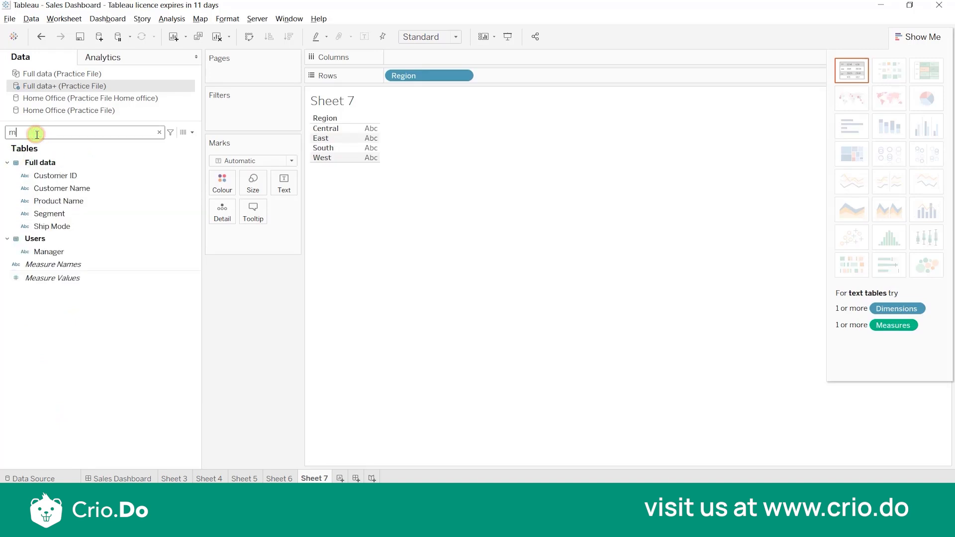
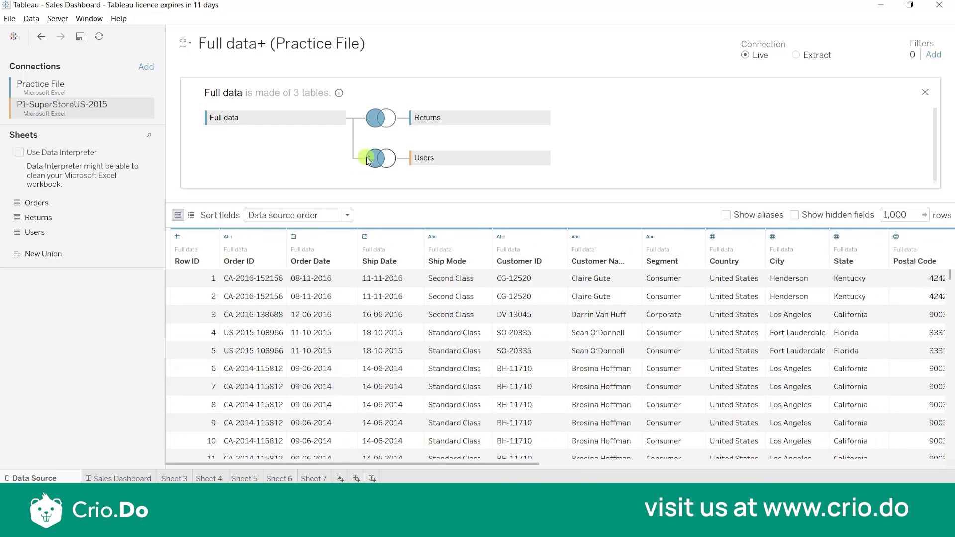
Step: Start a join calculation on the data source side of the Returns join and insert the RIGHT function
click(375, 121)
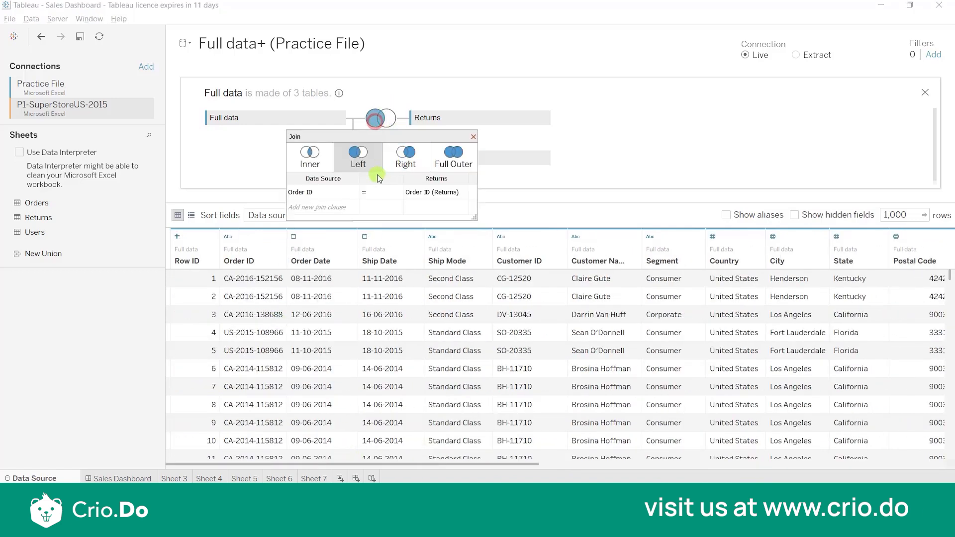
click(354, 194)
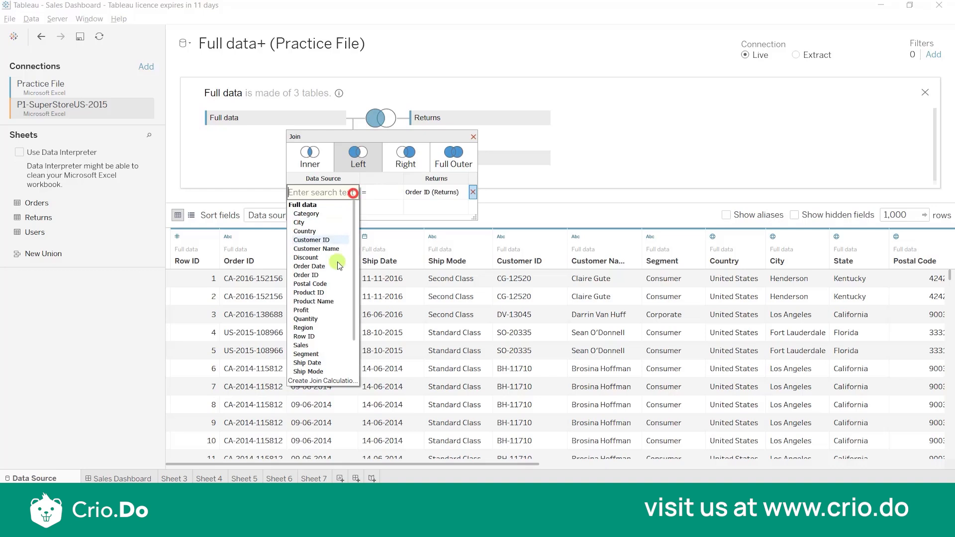
click(337, 382)
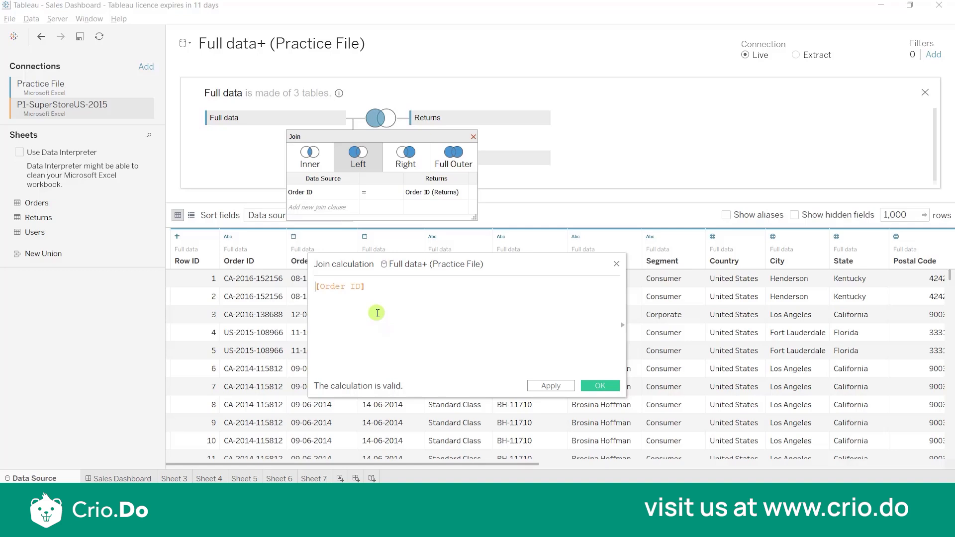
text(rih)
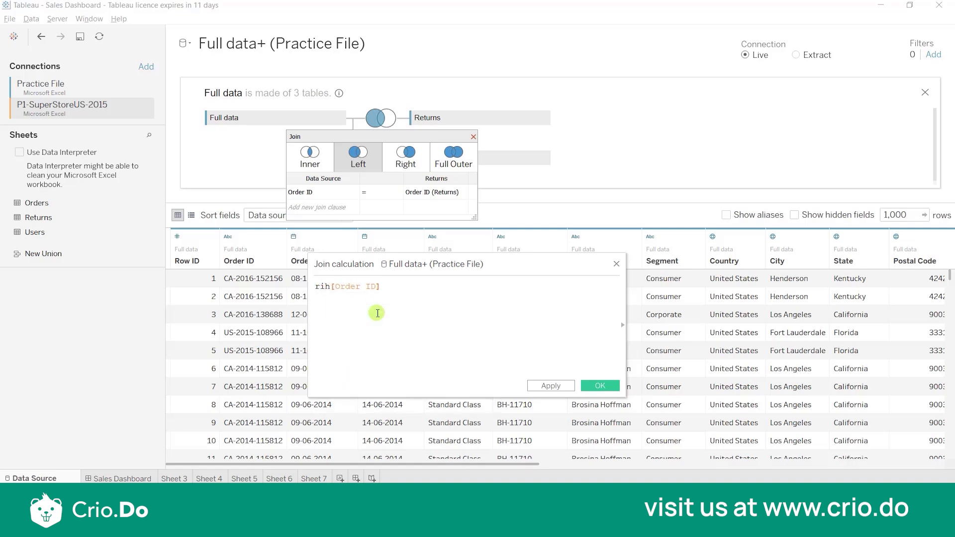
key(BackSpace)
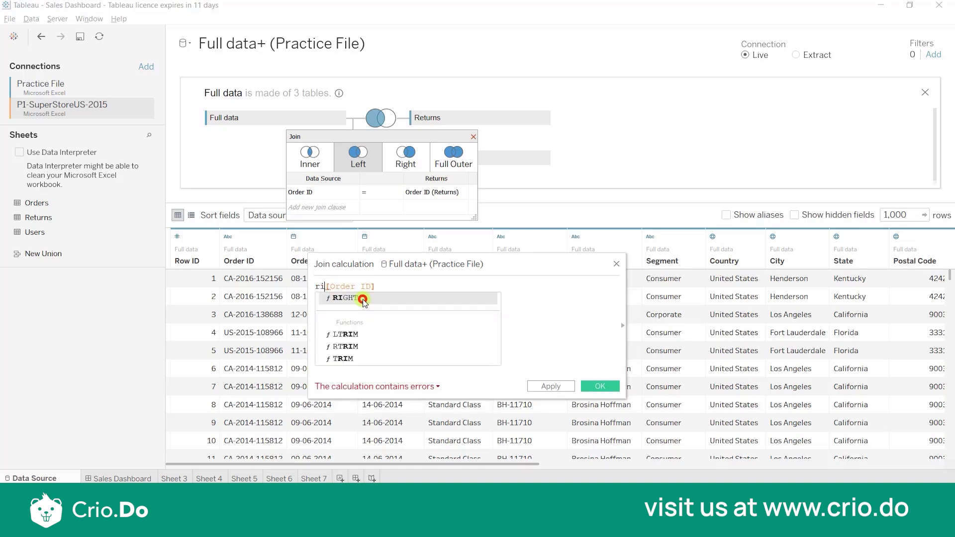
double_click(362, 299)
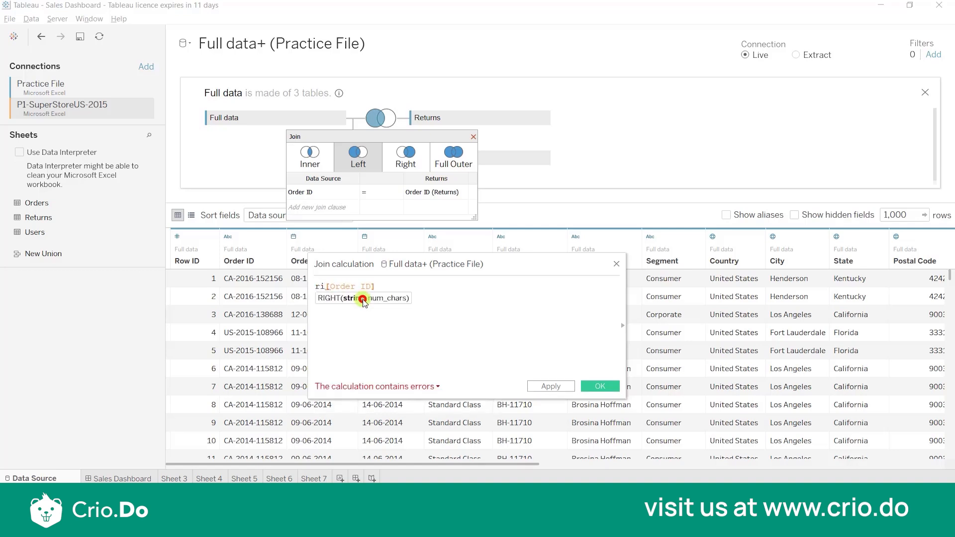
Step: Delete the prefilled Order ID reference and the closing parenthesis from the join calculation, keeping only RIGHT( in place
click(408, 287)
key(BackSpace)
key(BackSpace)
key(BackSpace)
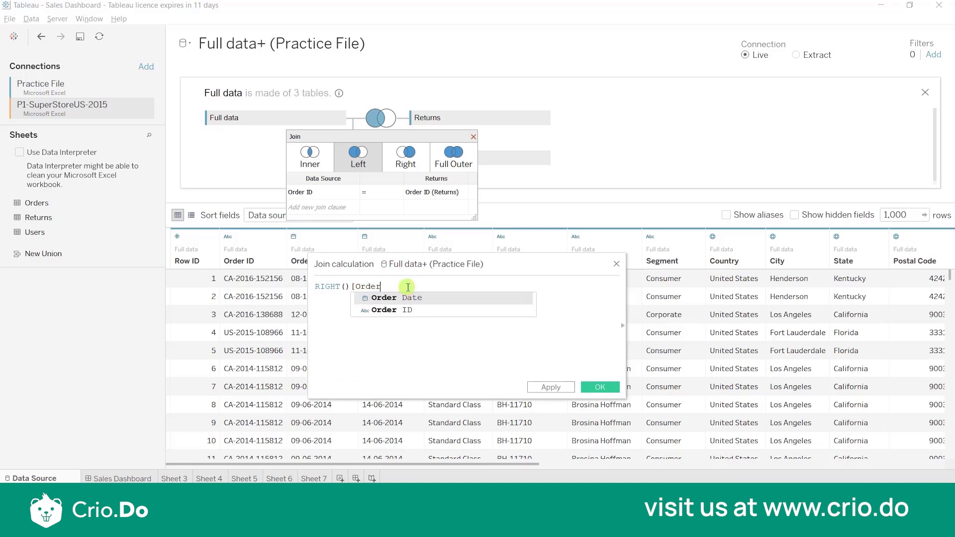
key(BackSpace)
key(BackSpace)
key(BackSpace)
key(BackSpace)
key(BackSpace)
key(BackSpace)
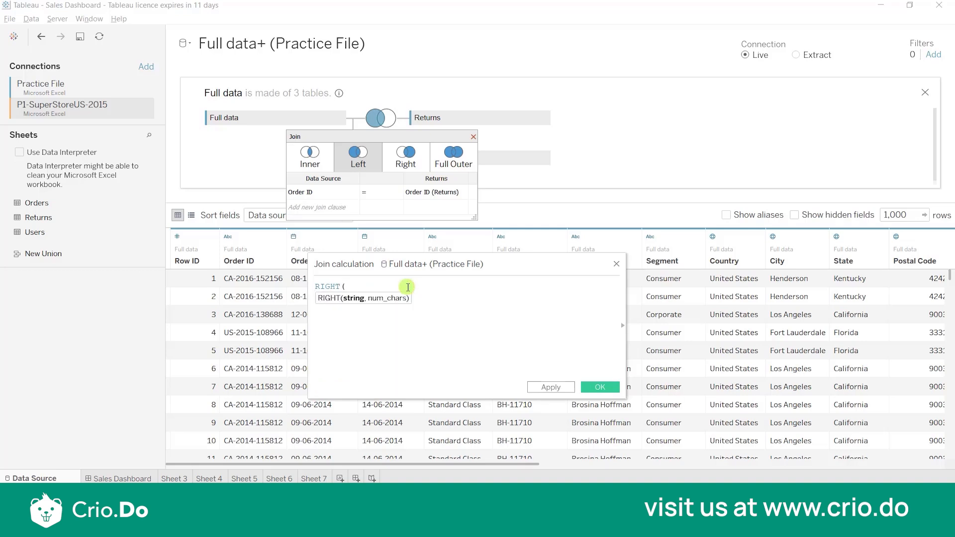
text(,)
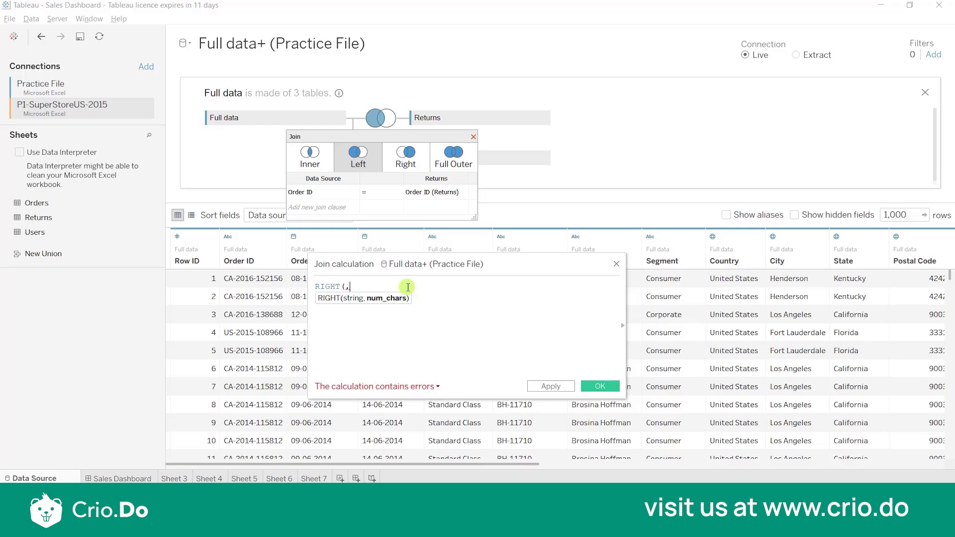
text( 6)
key(BackSpace)
key(BackSpace)
key(BackSpace)
Step: Complete the join calculation as RIGHT([Order ID],6) and accept it
text(or)
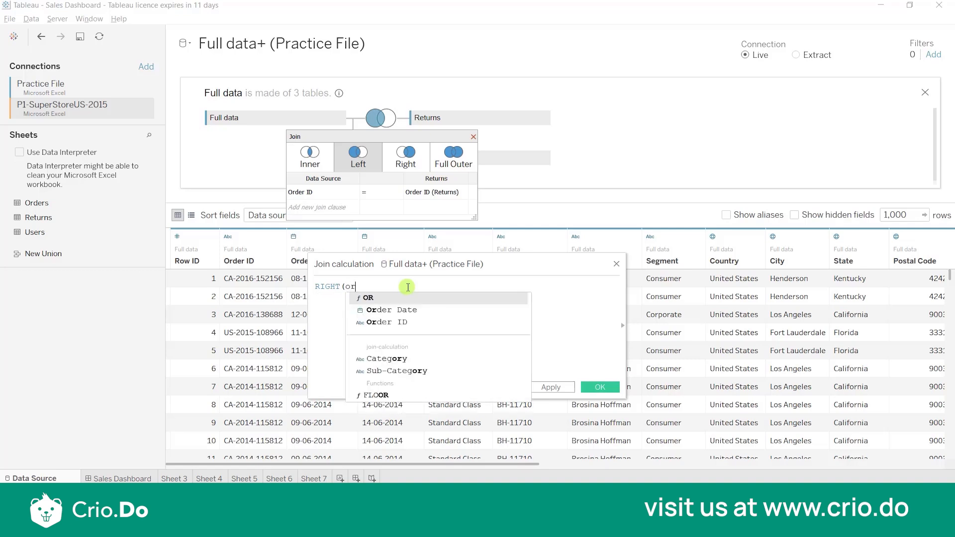
click(402, 322)
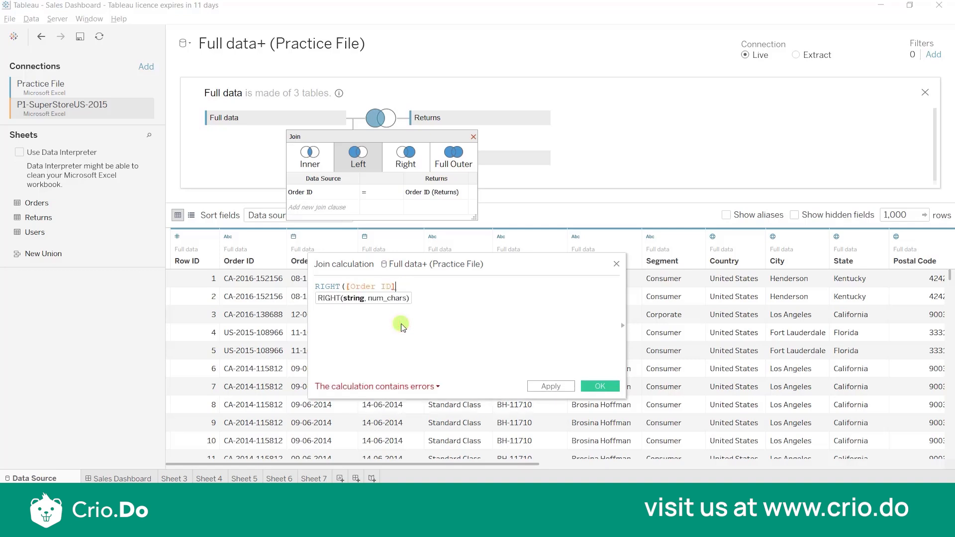
text(,6))
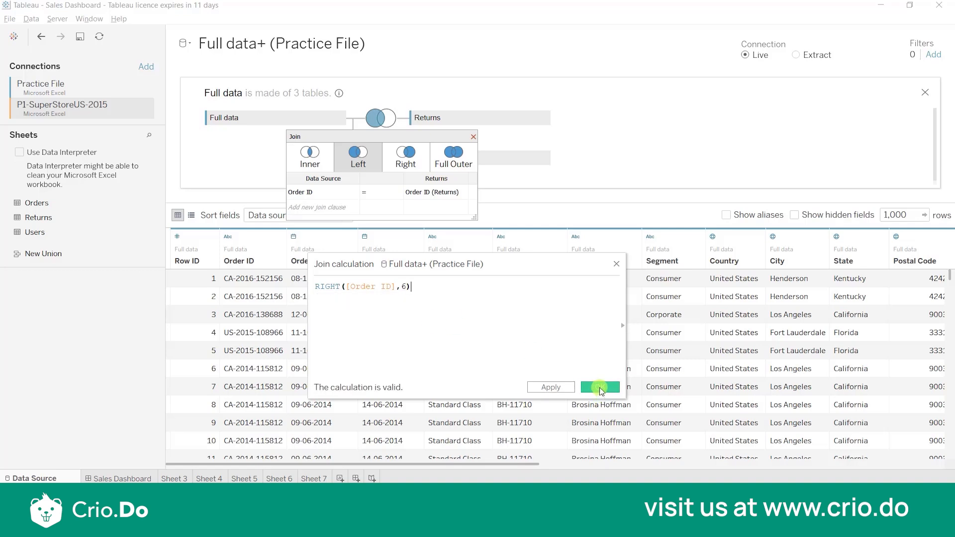
click(601, 388)
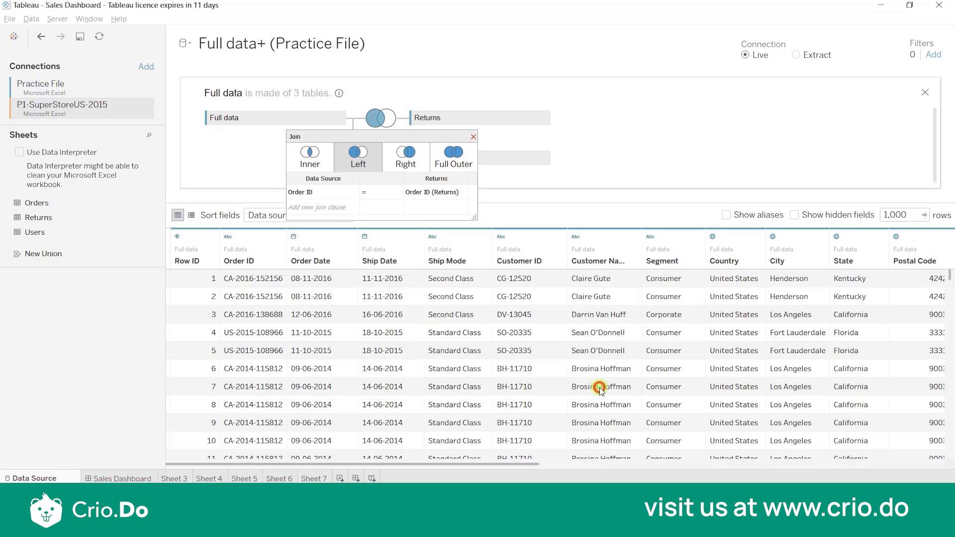
Step: Start a join calculation on the Returns side of the join clause and enter RIGHT([Order ID (Returns)],6) above the prefilled field
click(435, 194)
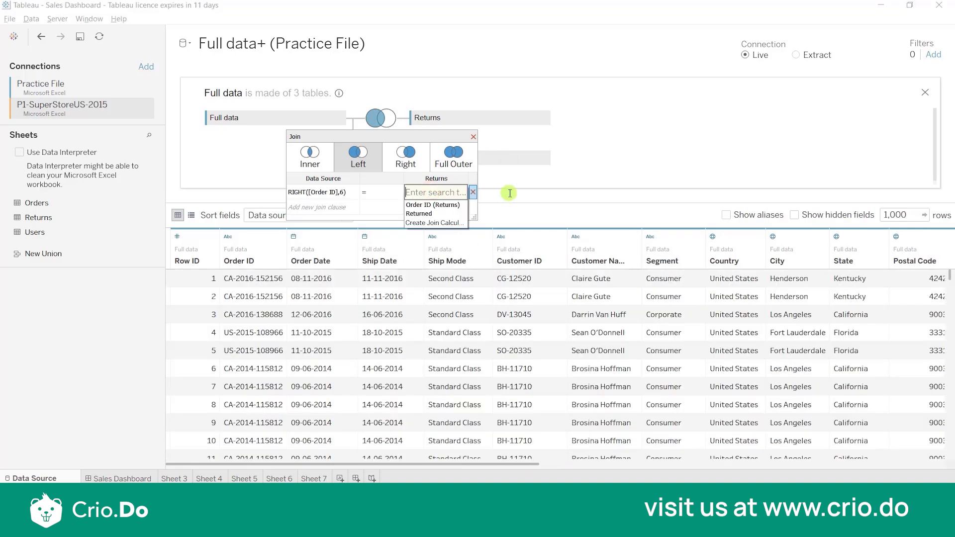
click(447, 224)
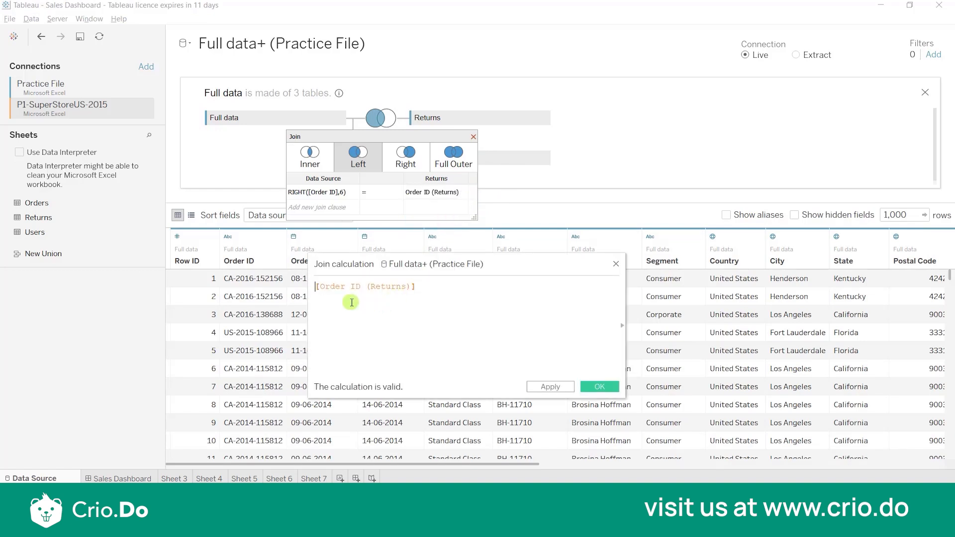
key(Return)
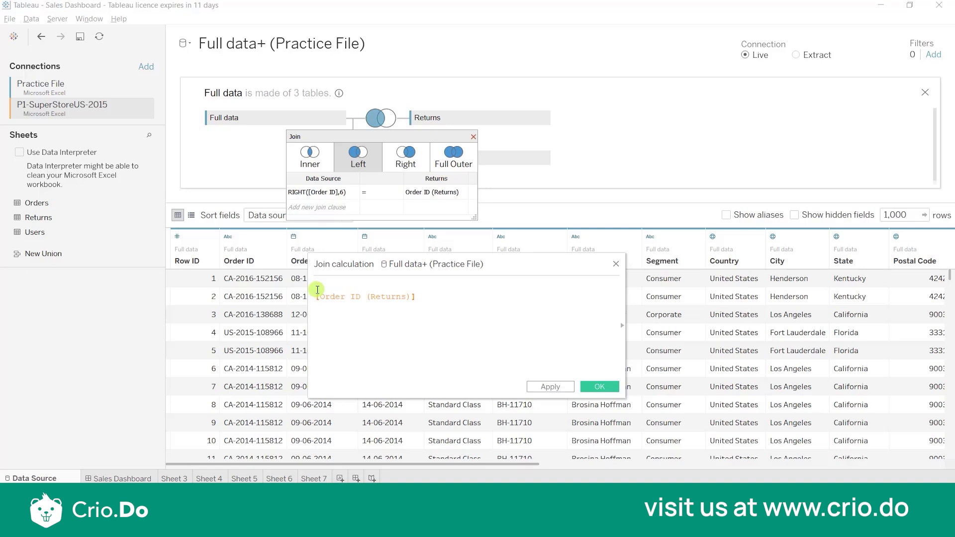
text(ri)
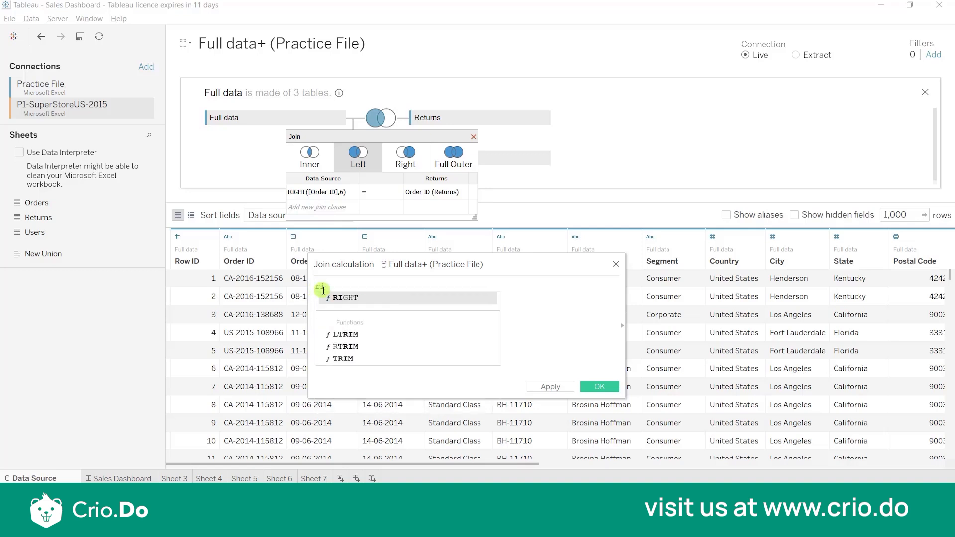
click(344, 297)
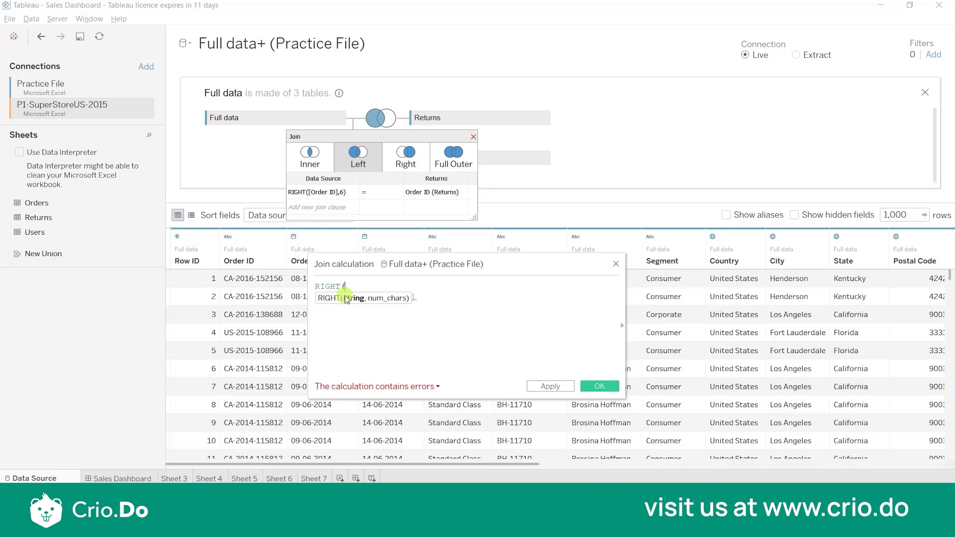
text(or)
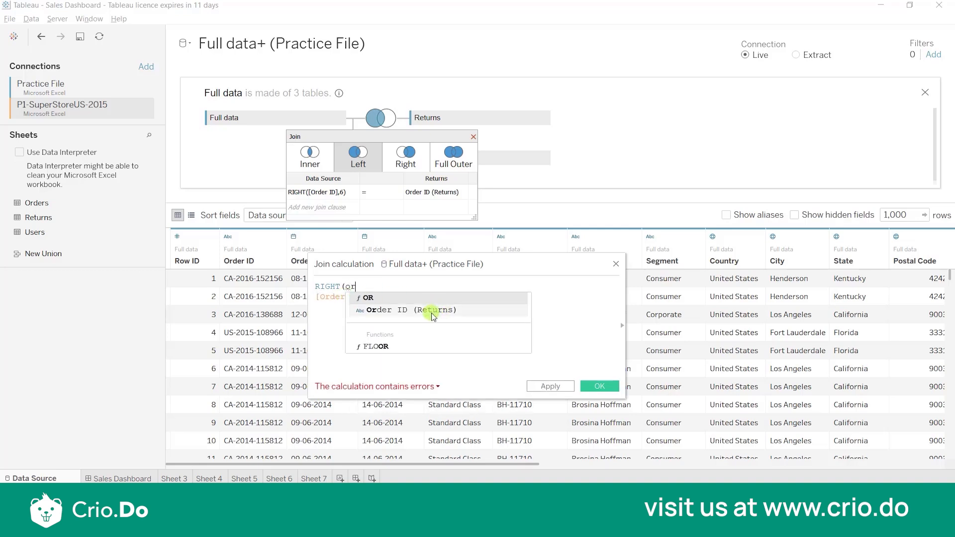
click(432, 310)
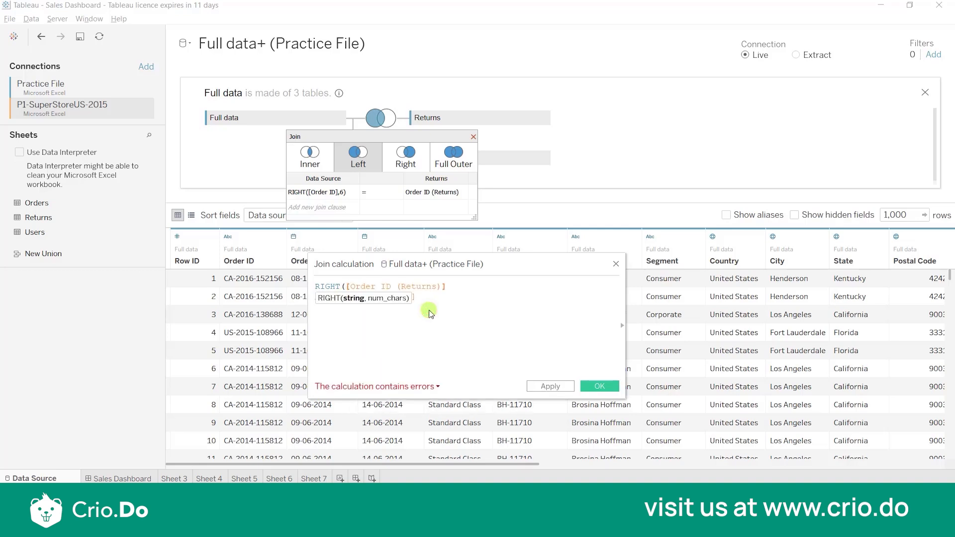
text(,6))
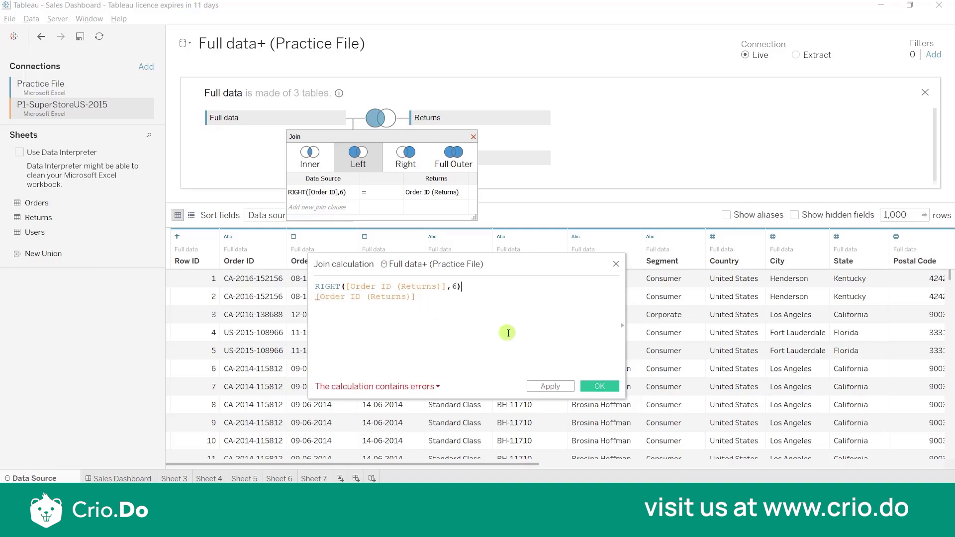
Step: Delete the leftover [Order ID (Returns)] line from the join calculation and accept the calculation
click(435, 304)
drag(318, 302, 316, 297)
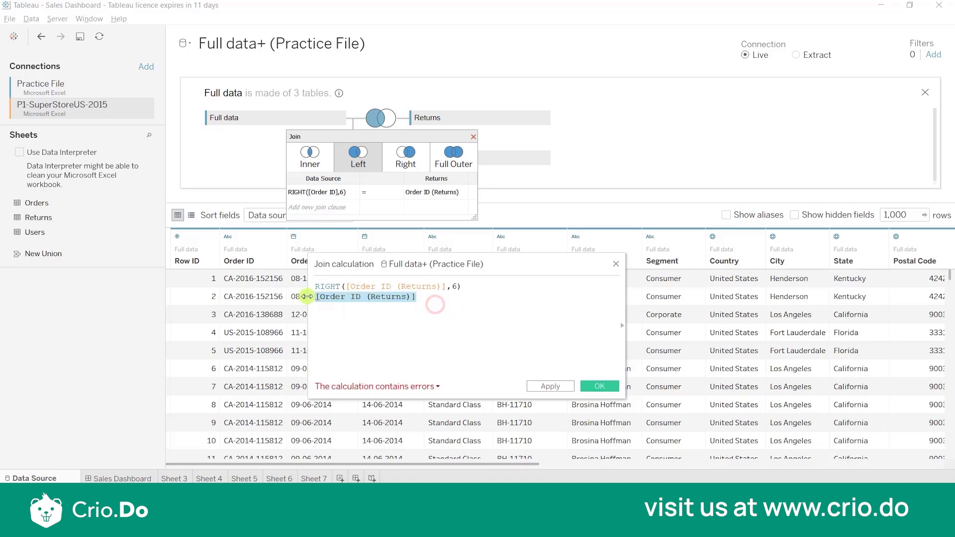
key(BackSpace)
key(BackSpace)
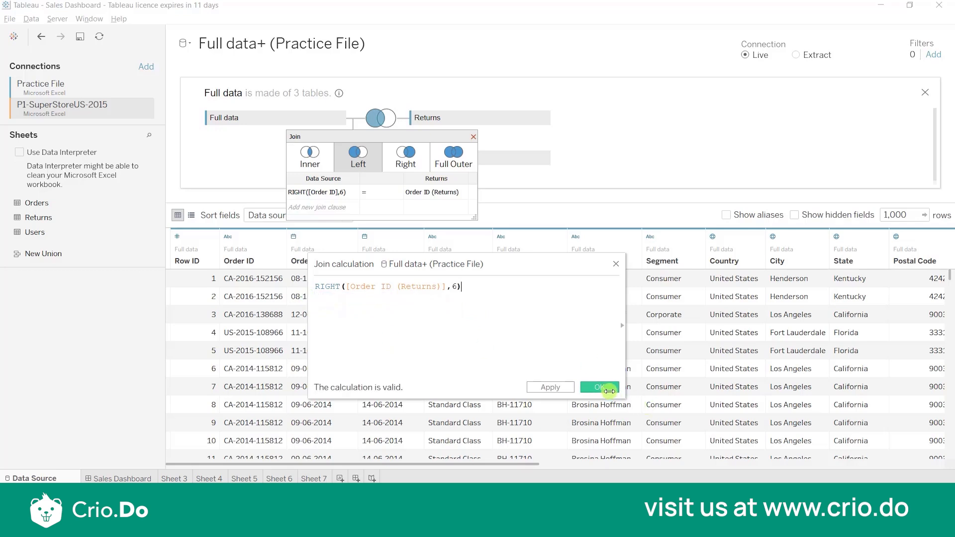
click(608, 388)
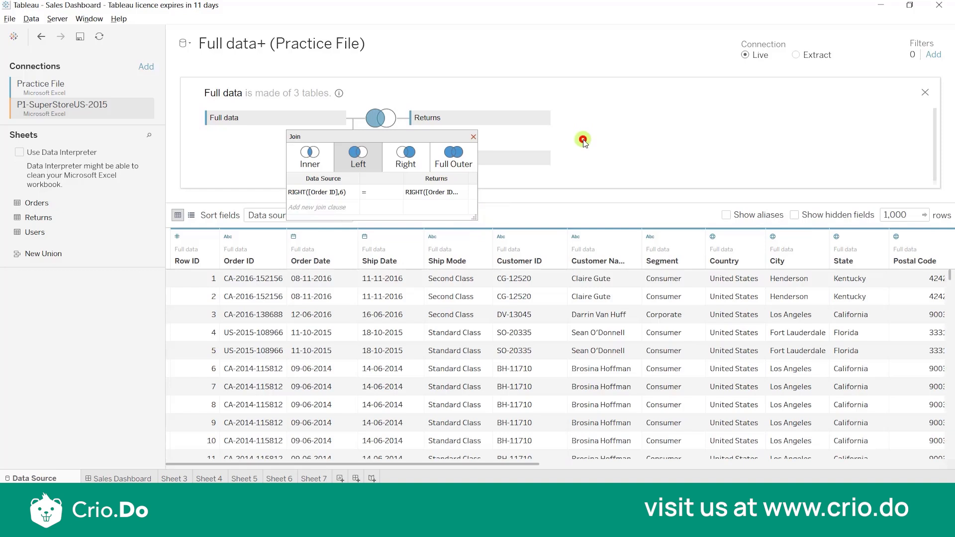
Step: Add a new worksheet and list Order ID (Returns) from the Returns table as rows
click(336, 480)
click(340, 479)
click(180, 267)
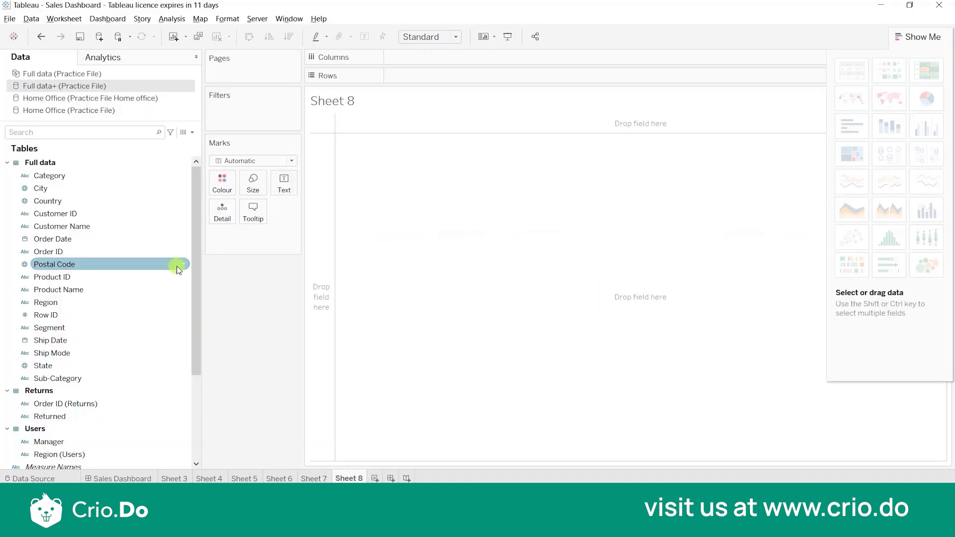
drag(196, 262, 198, 330)
click(117, 303)
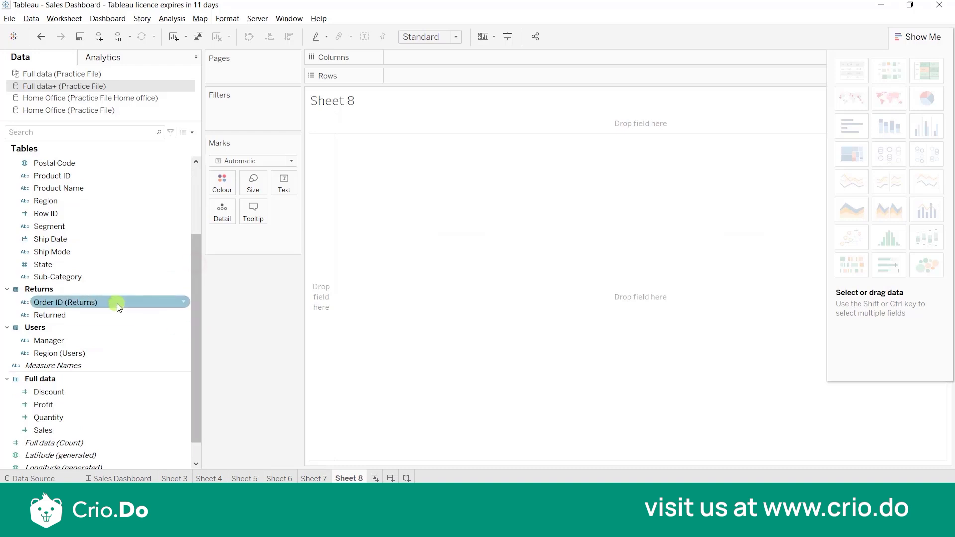
double_click(117, 303)
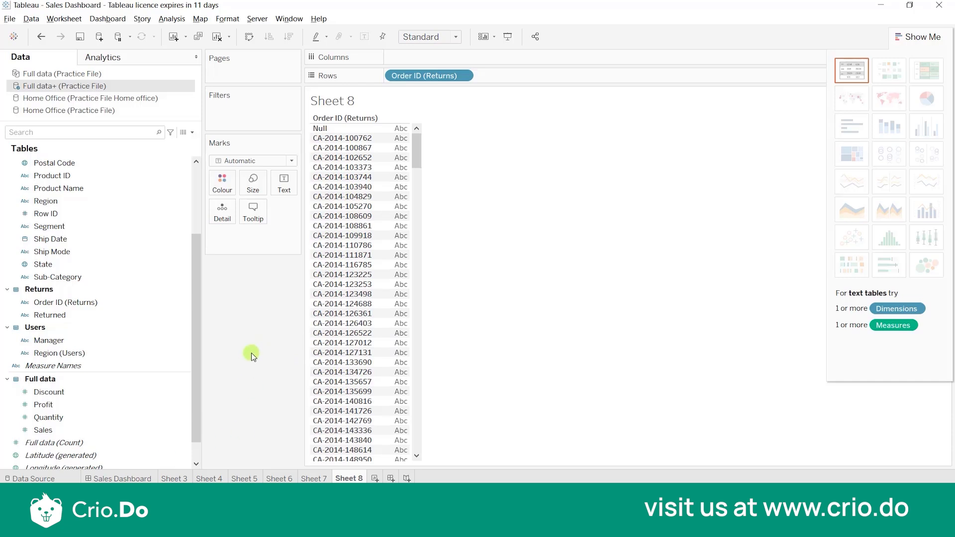
Step: Edit the Full data+ (Practice File) data source and remove the Users table from the joins
right_click(64, 86)
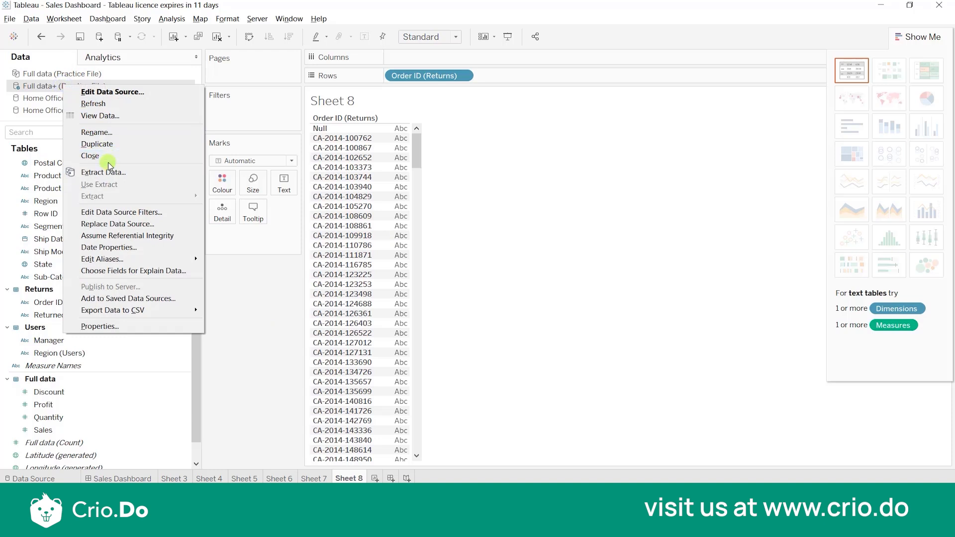
click(111, 92)
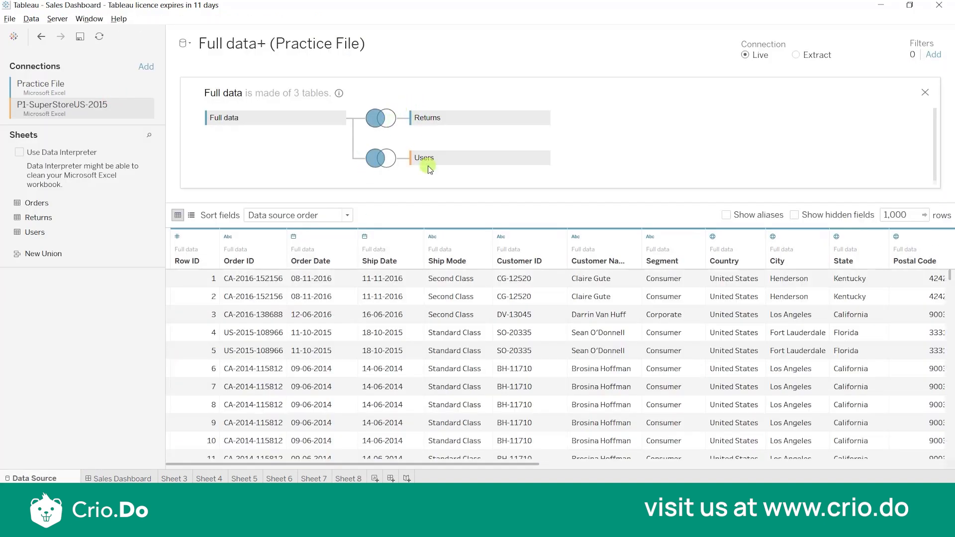
click(544, 158)
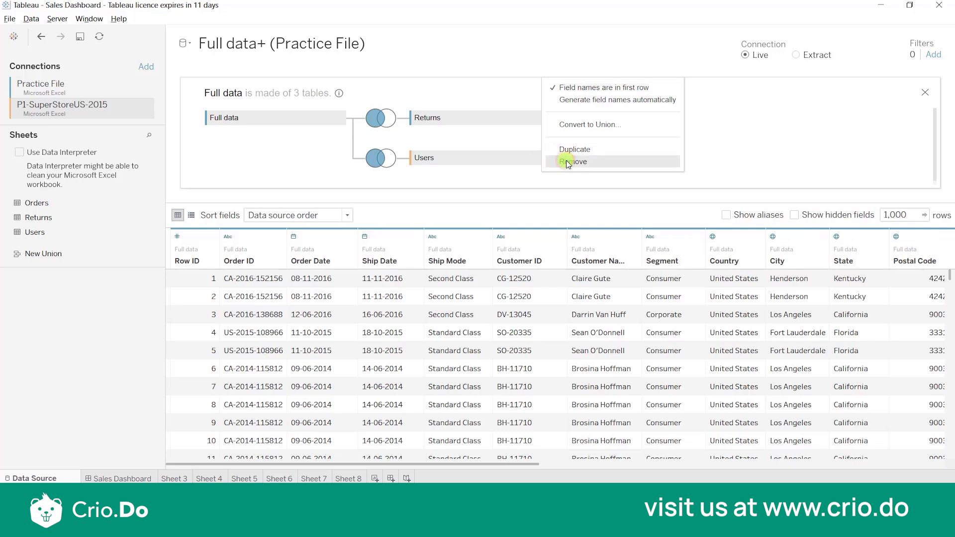
click(566, 161)
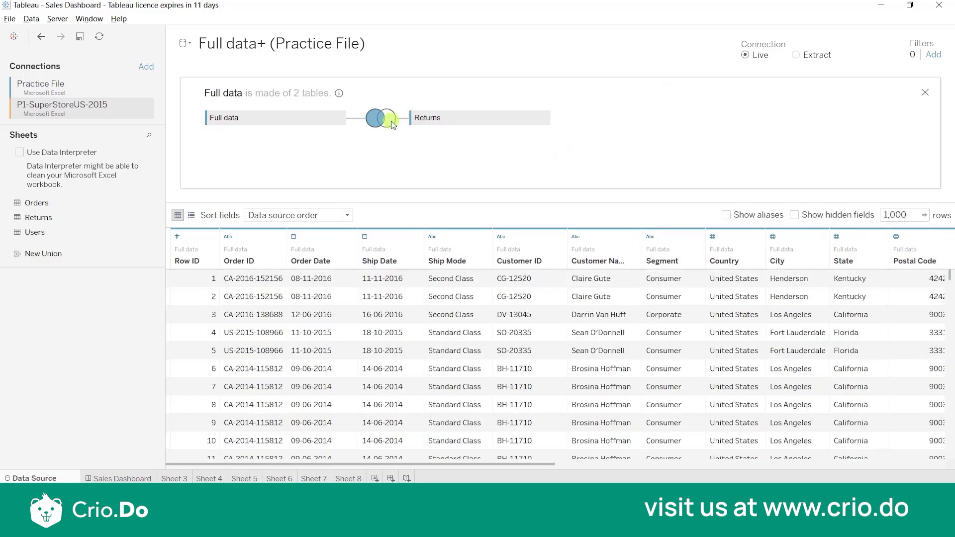
Step: Show the Returns join clause and examine the Returned and Order ID (Returns) columns in the data preview
click(377, 119)
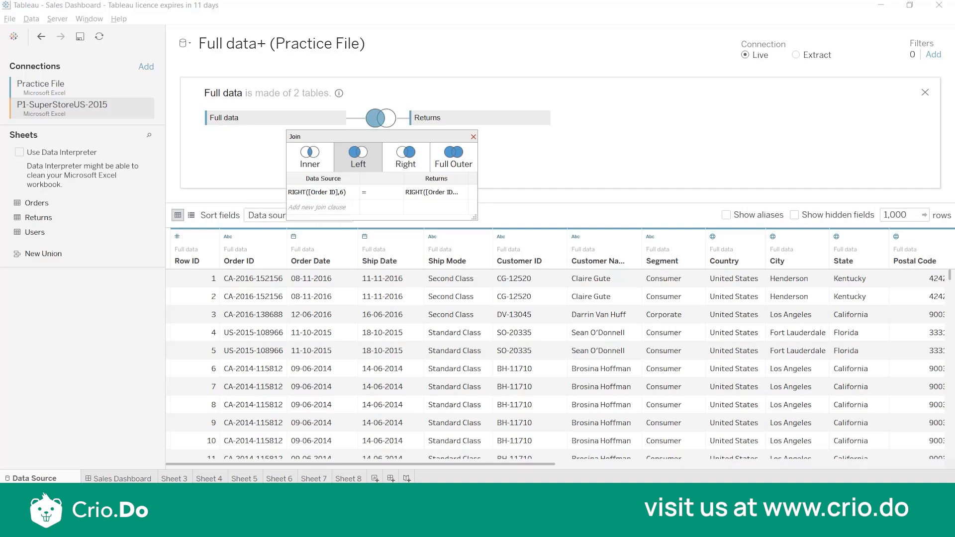
drag(505, 464, 952, 441)
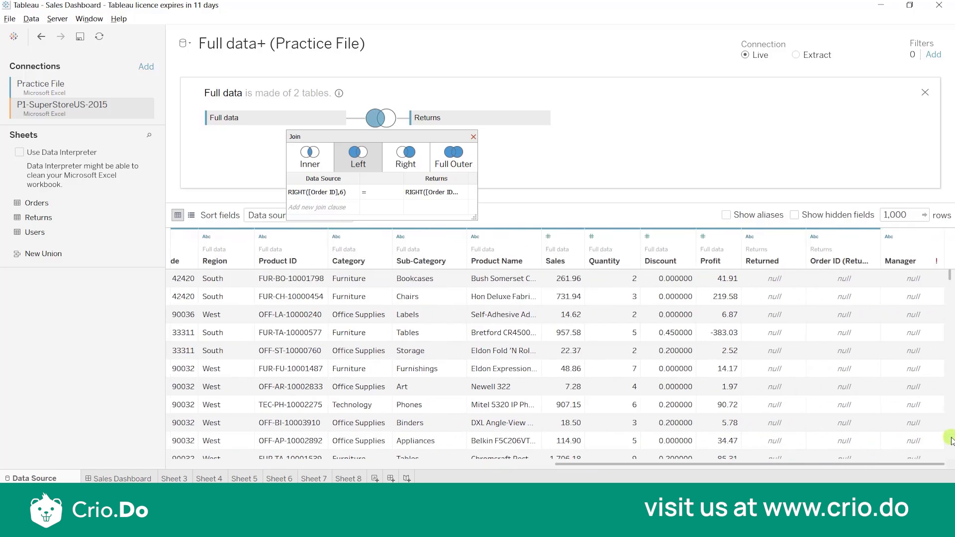
drag(950, 277, 951, 219)
Step: Go to Sheet 7 and check the warning on the Manager field
click(338, 480)
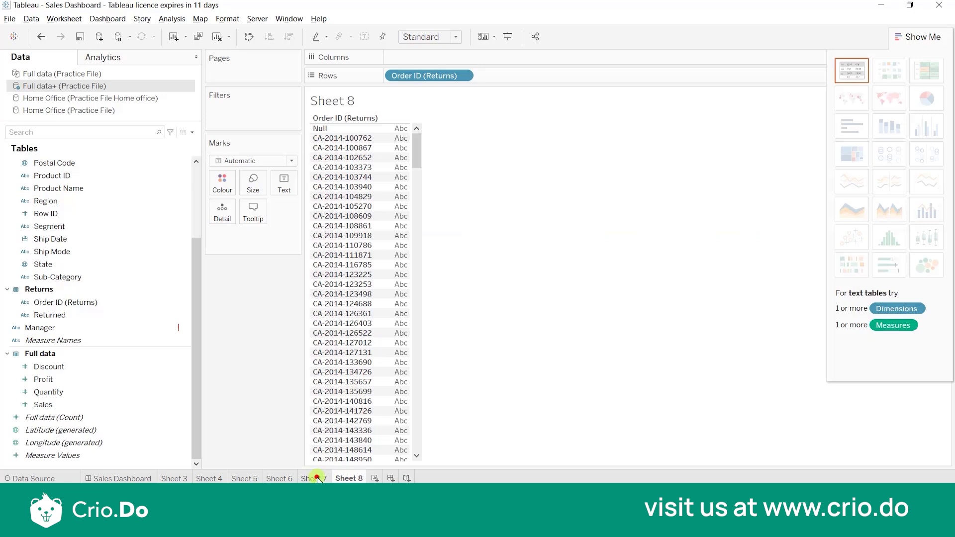
click(319, 479)
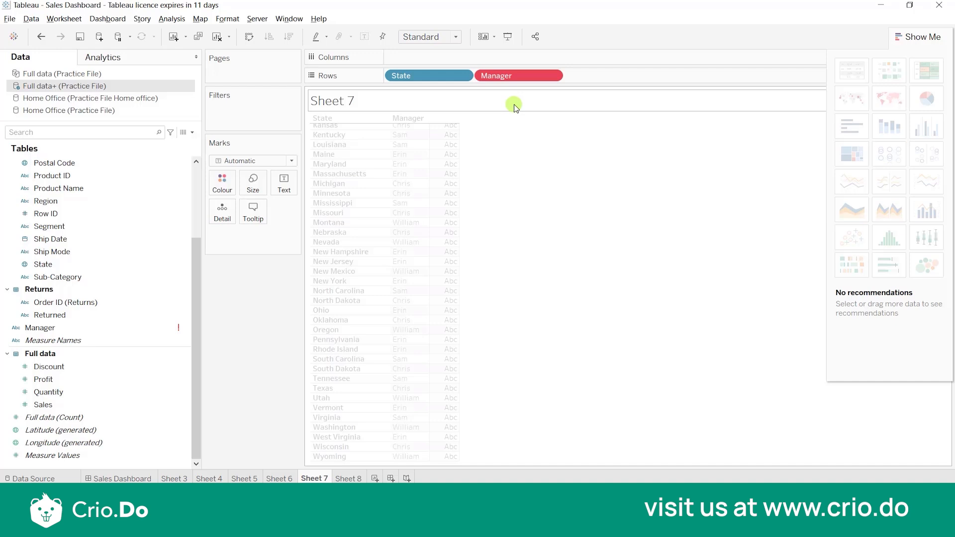
click(178, 326)
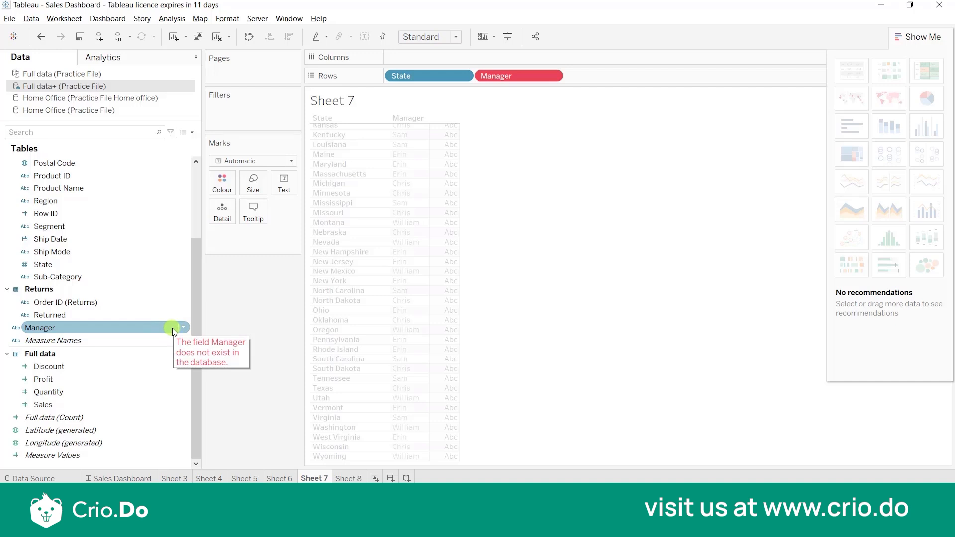
Step: Reopen the Full data+ (Practice File) data source for editing and delete its Manager field
click(38, 19)
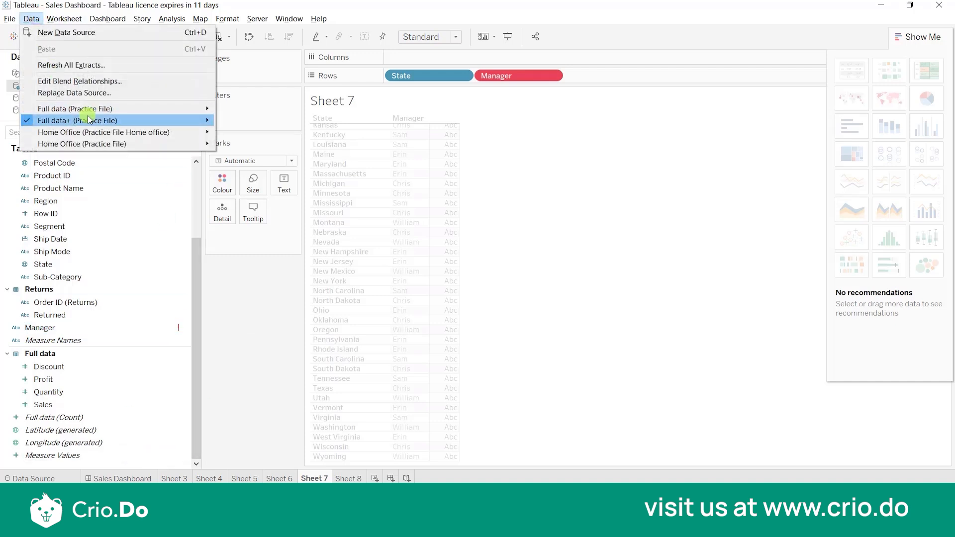
mouse_move(206, 132)
click(232, 121)
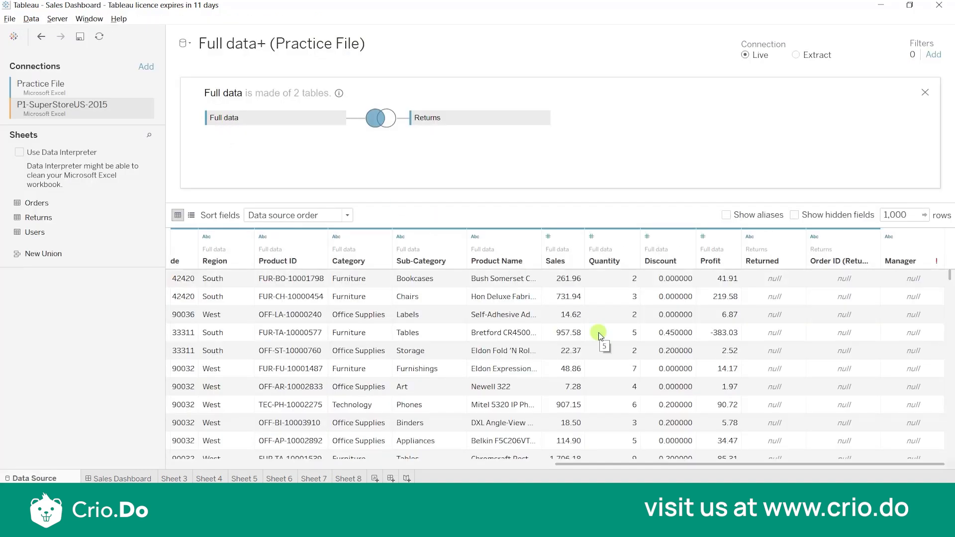
mouse_move(930, 259)
click(937, 237)
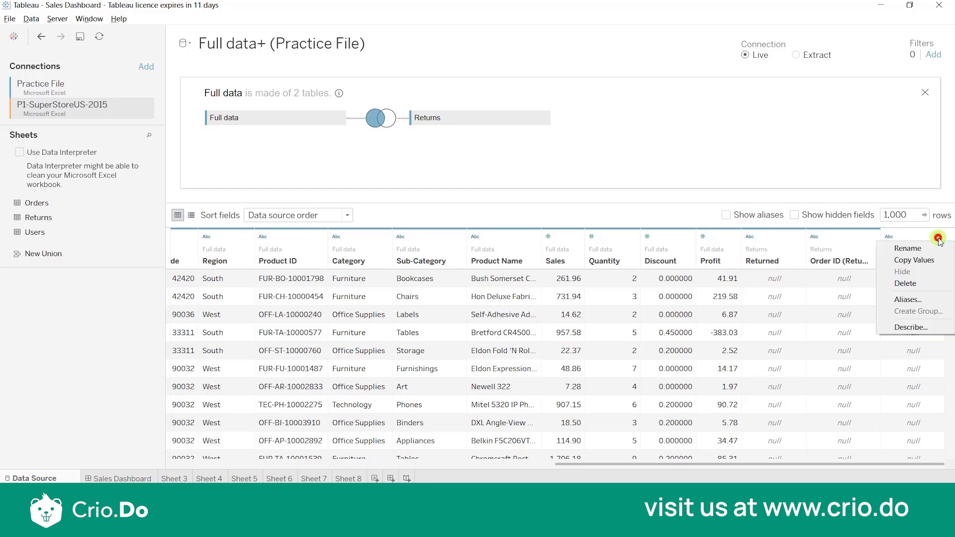
click(906, 283)
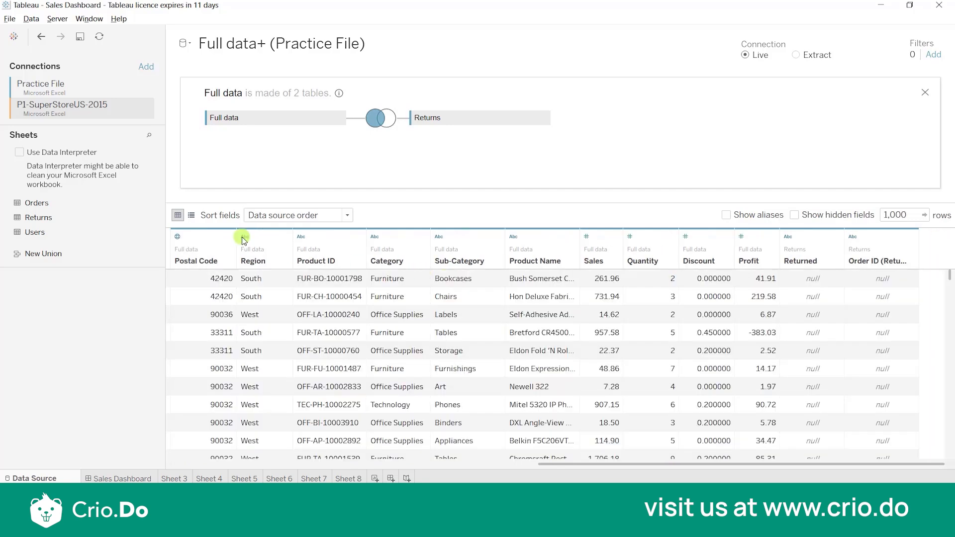
Step: Review the data source's fields and their source tables in the metadata list, and return to the data grid
click(192, 215)
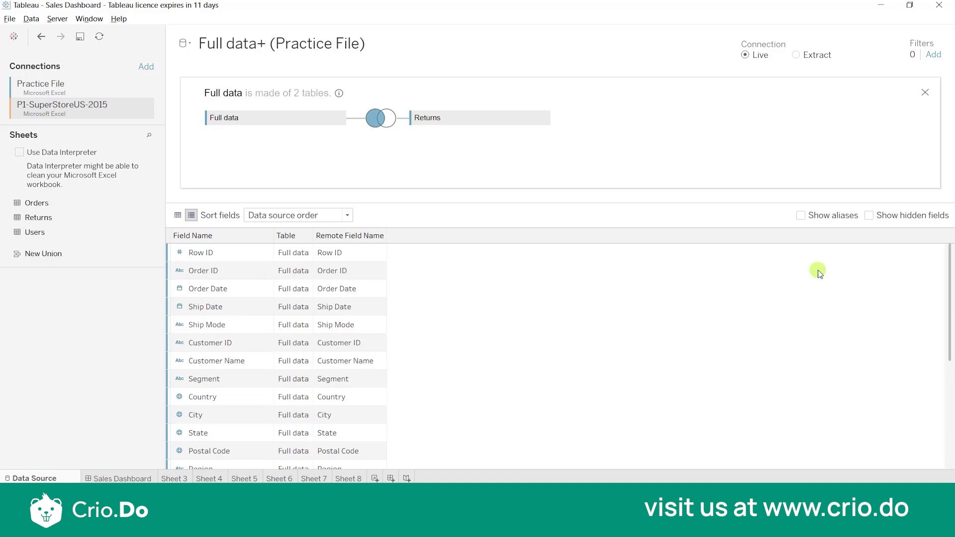
click(833, 190)
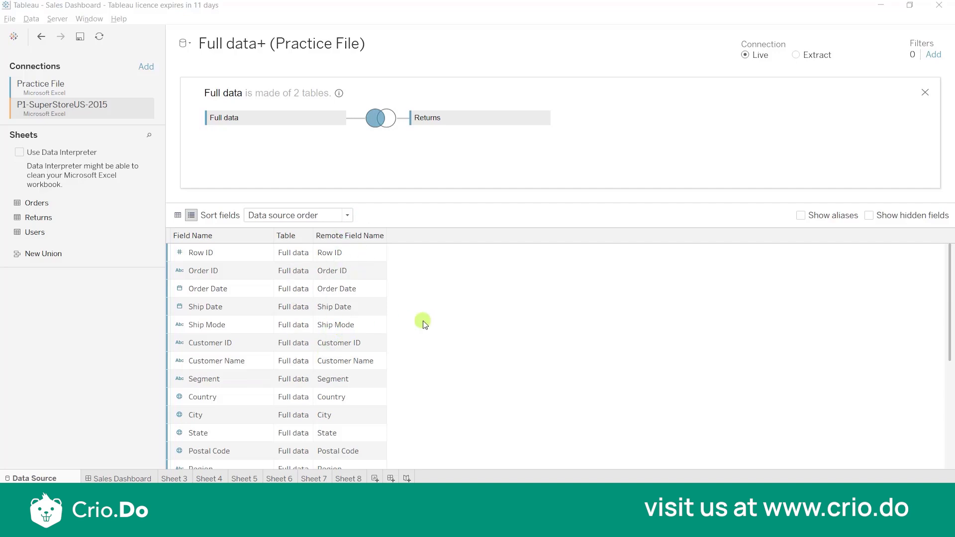
scroll(423, 324, down, 4)
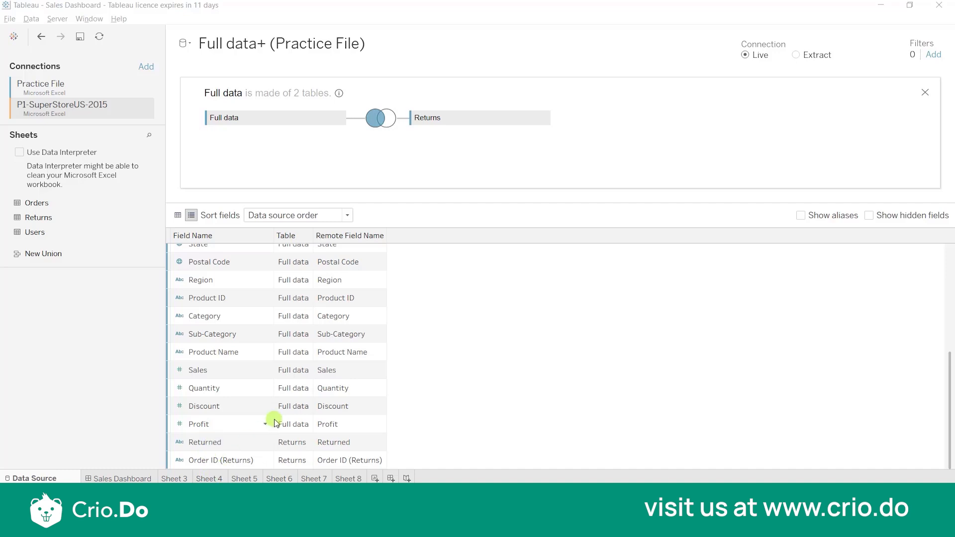
click(178, 215)
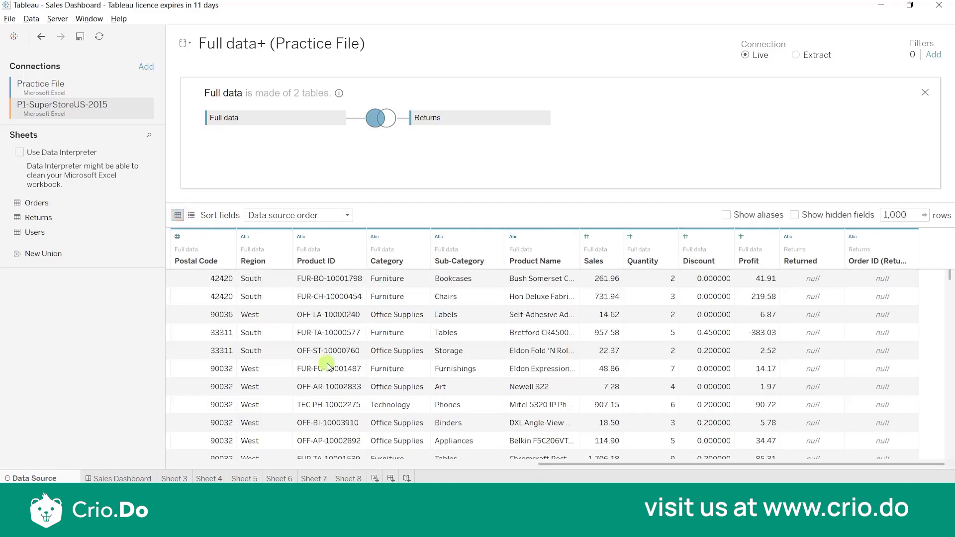
drag(562, 464, 309, 221)
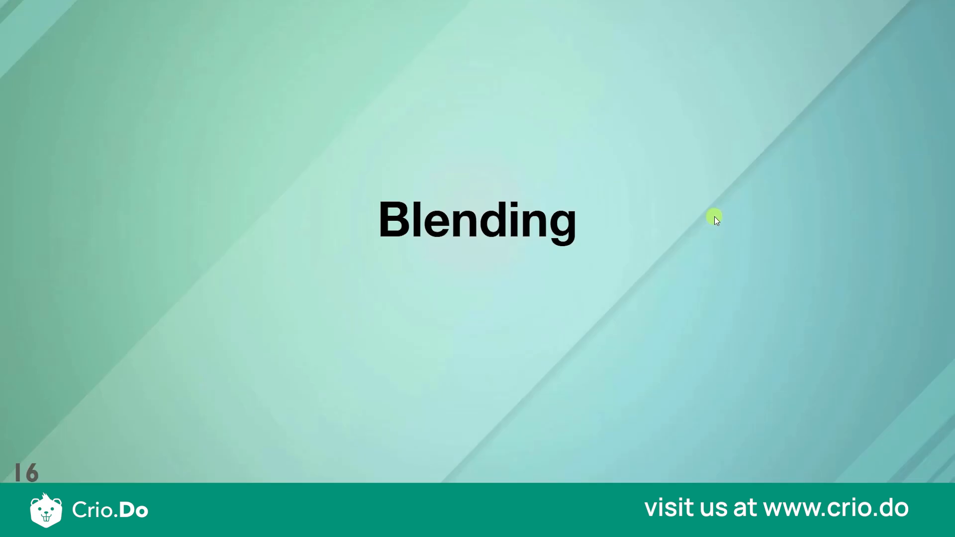
click(714, 217)
click(715, 217)
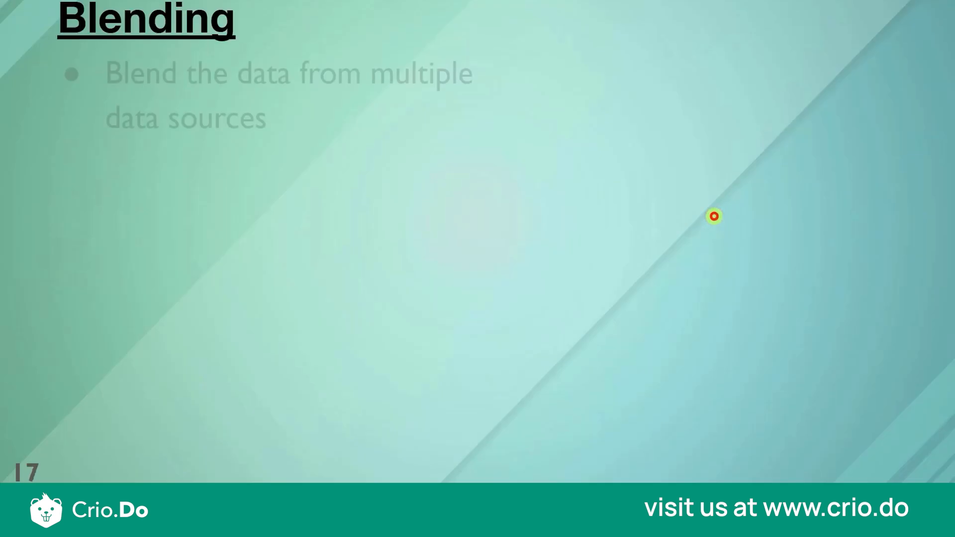
click(714, 217)
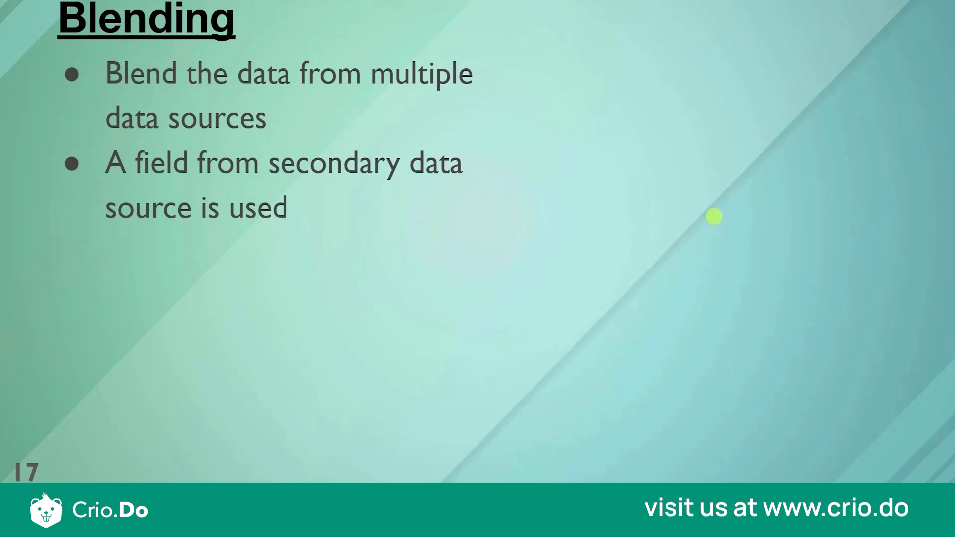
click(644, 193)
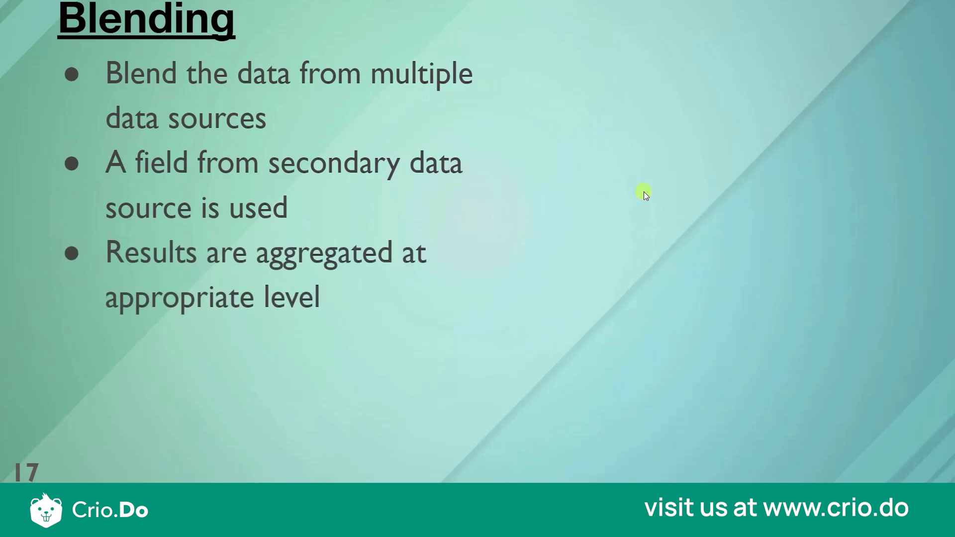
click(643, 192)
click(644, 191)
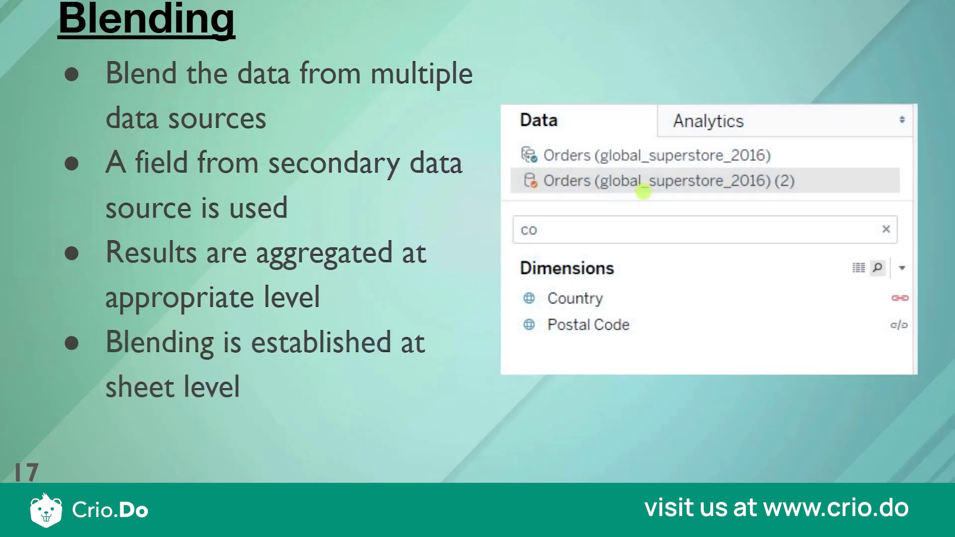
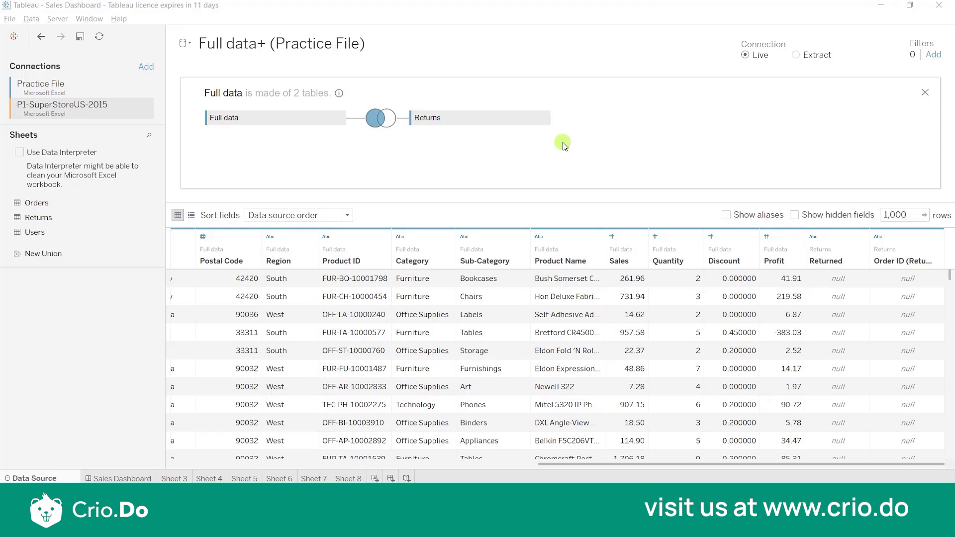
Step: Remove the Returns table from the Full data join
right_click(541, 120)
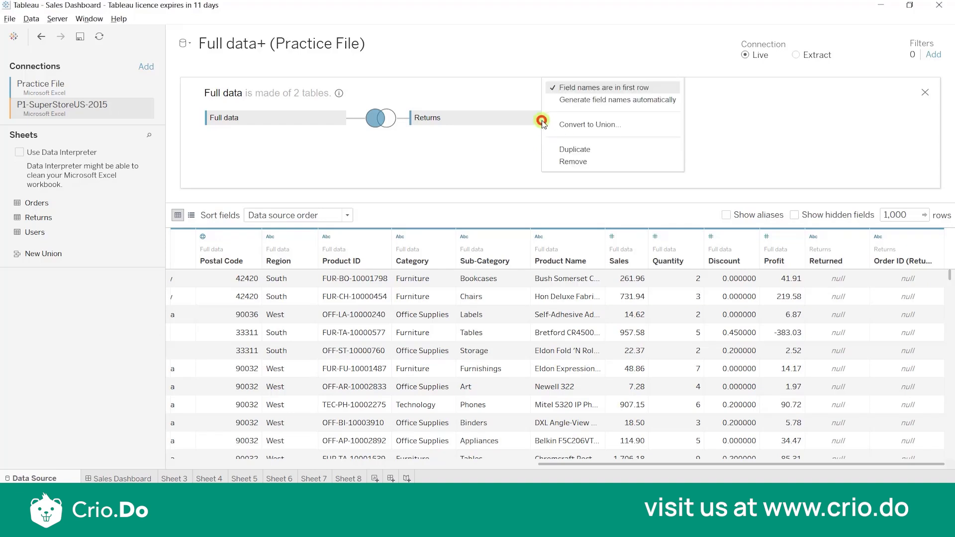
click(560, 163)
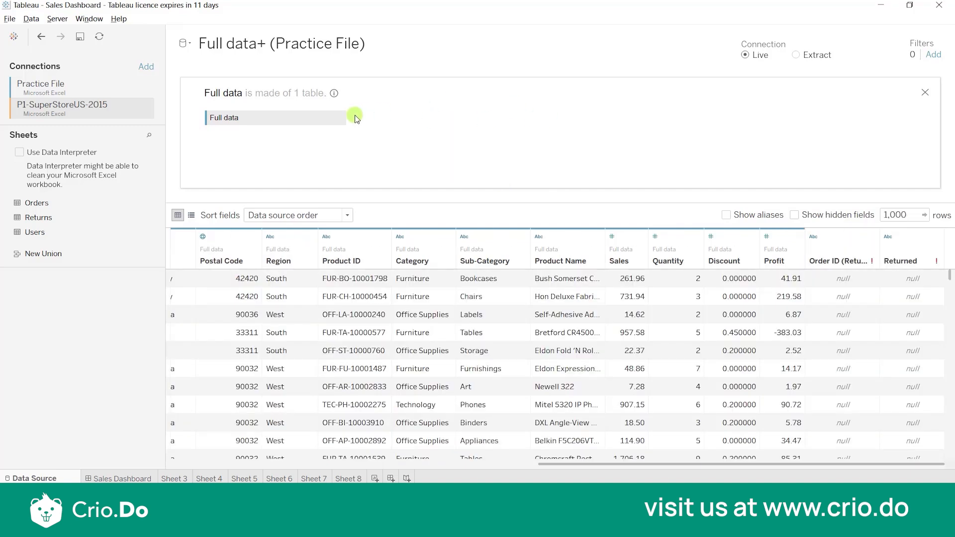
click(339, 120)
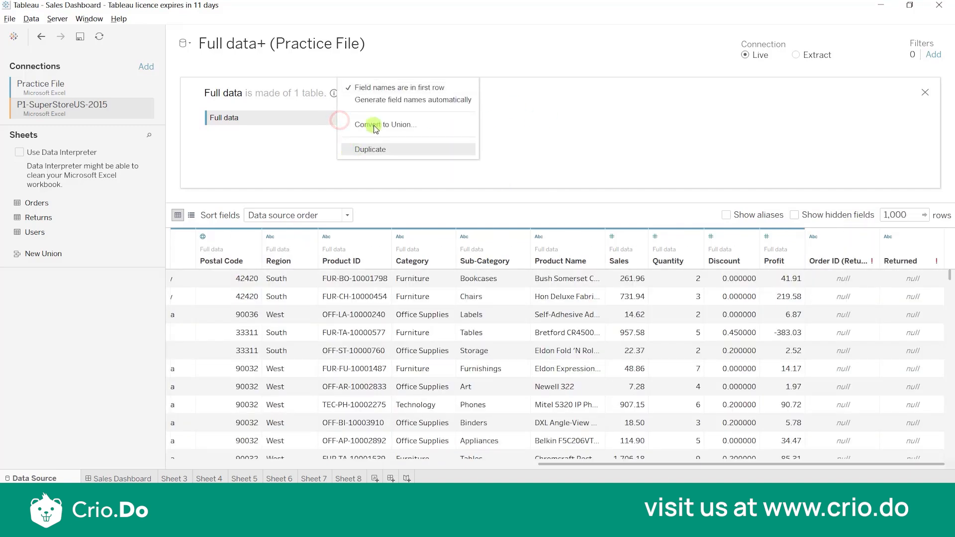
click(295, 162)
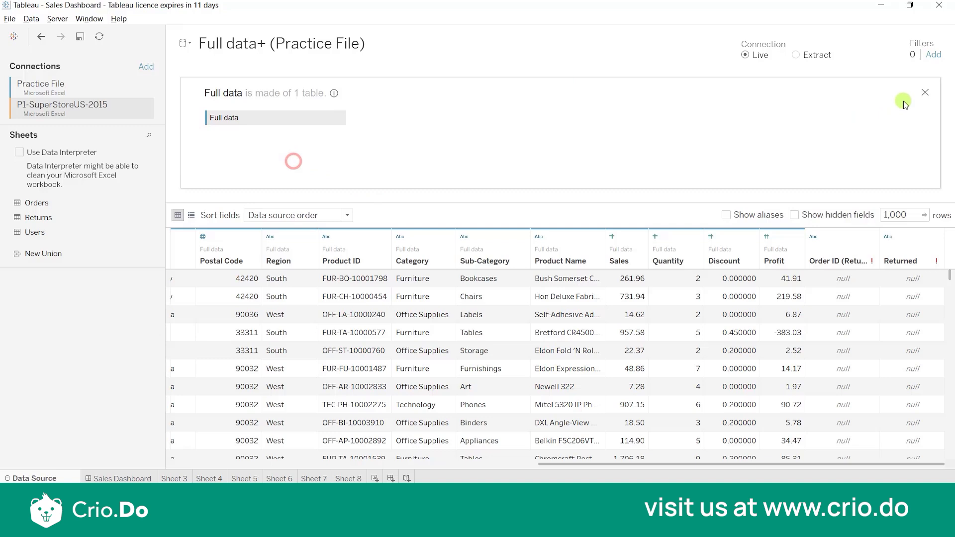
Step: Close the join view and remove both the Full data table and the P1-SuperStoreUS-2015 connection from the data source
click(925, 92)
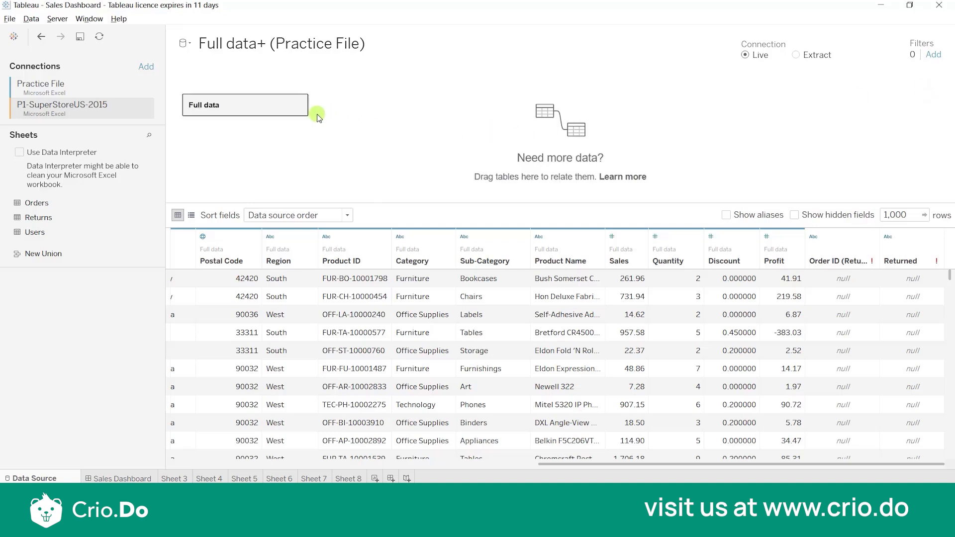
click(300, 104)
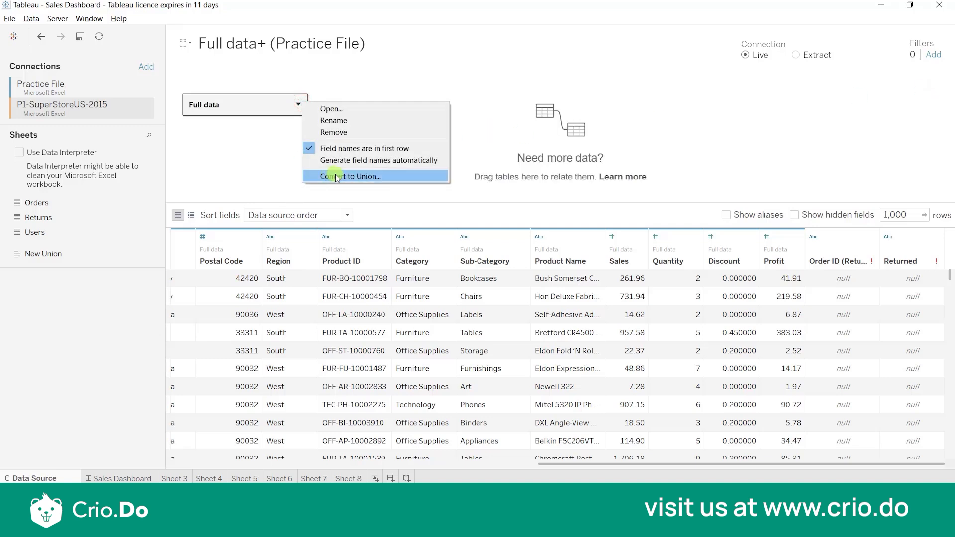
click(334, 132)
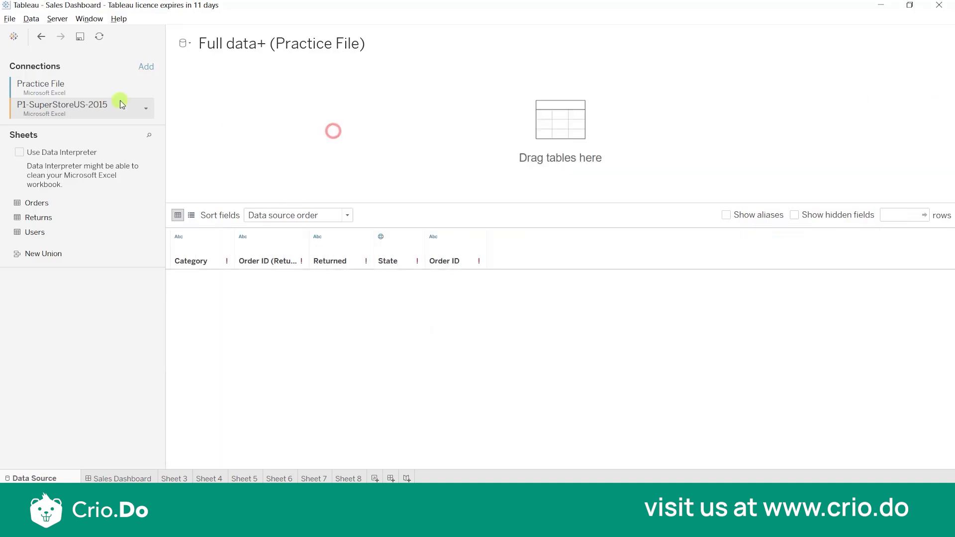
click(144, 110)
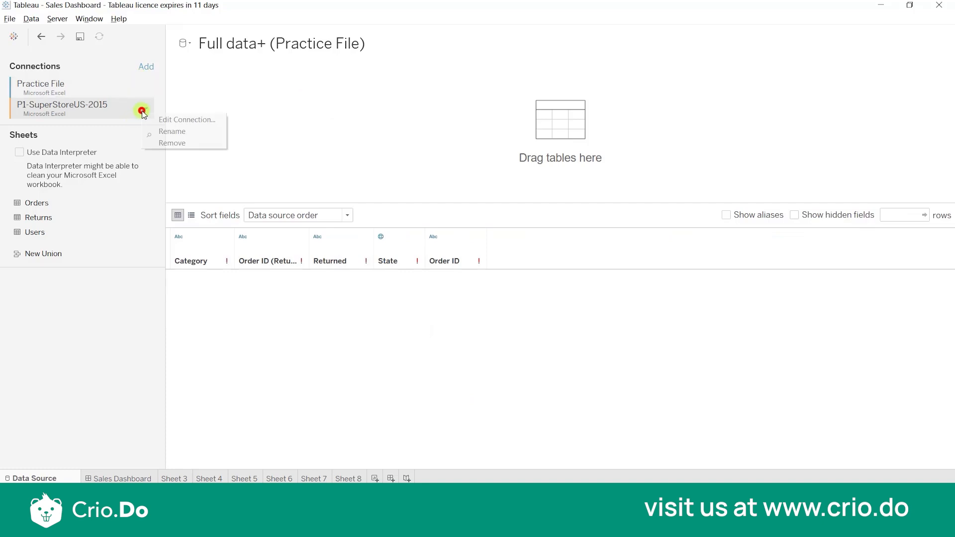
click(169, 143)
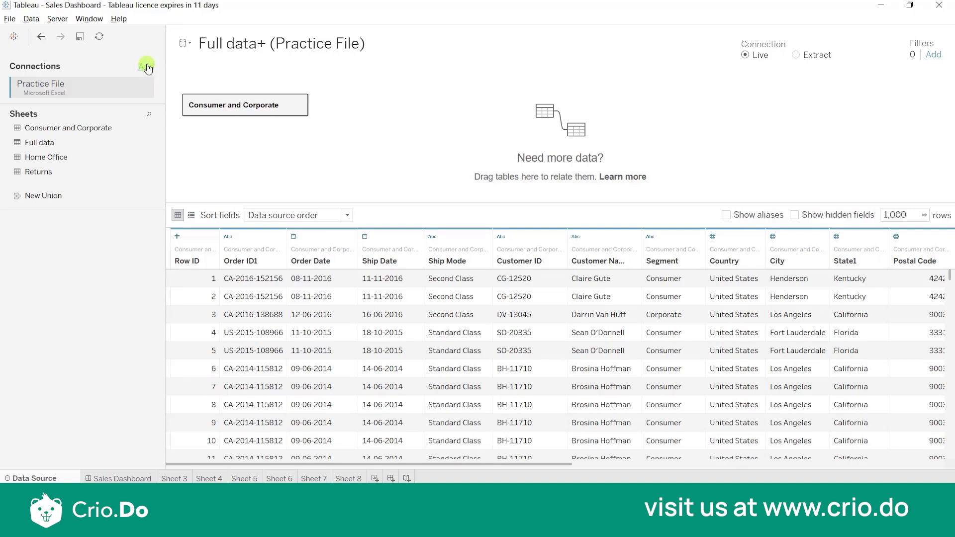
Step: Add a new Microsoft Excel data source from Practice File and use its Home Office sheet as the table
click(31, 18)
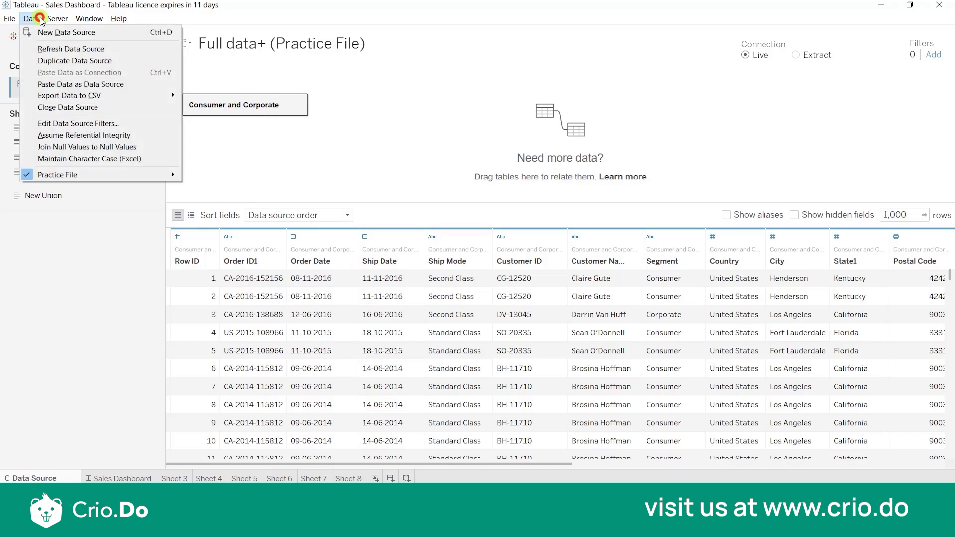
click(51, 37)
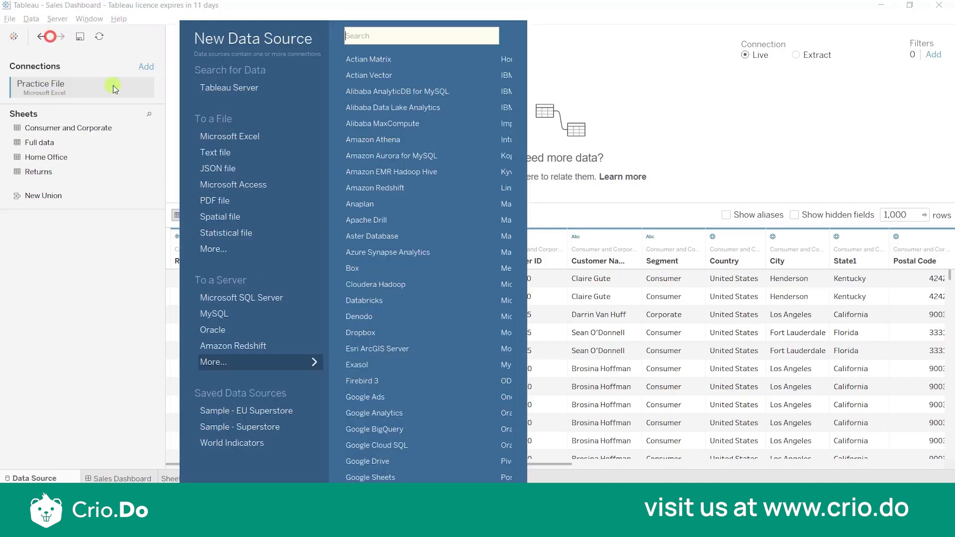
click(220, 136)
click(169, 127)
double_click(169, 128)
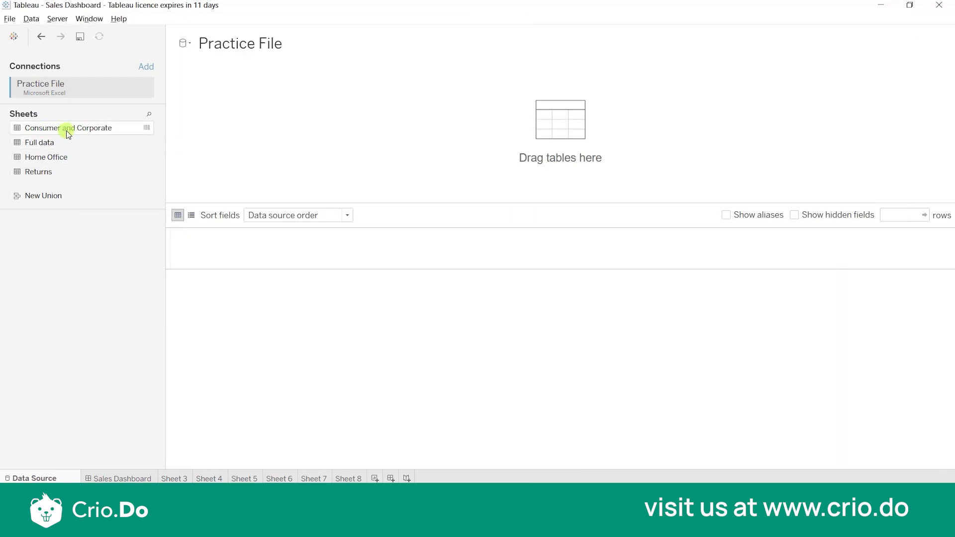
click(76, 160)
double_click(76, 159)
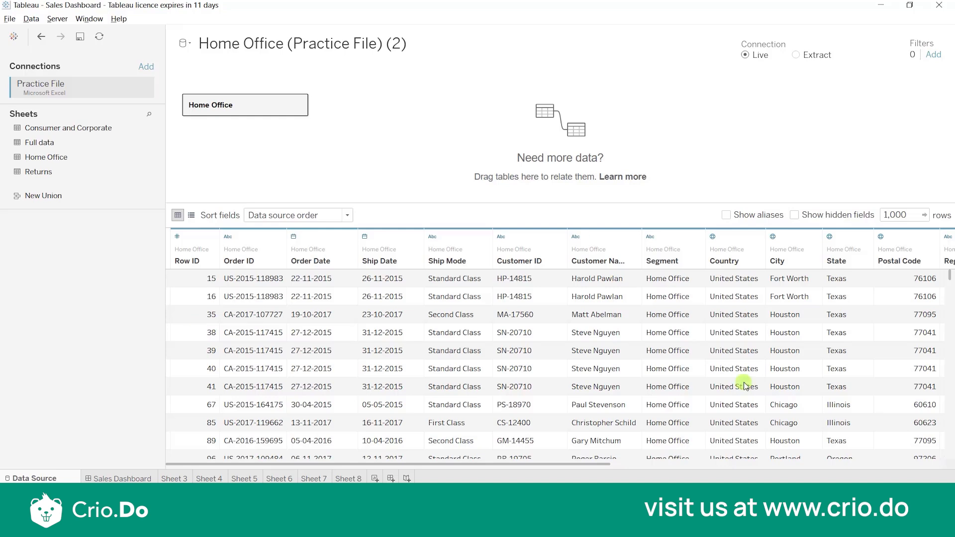
click(762, 405)
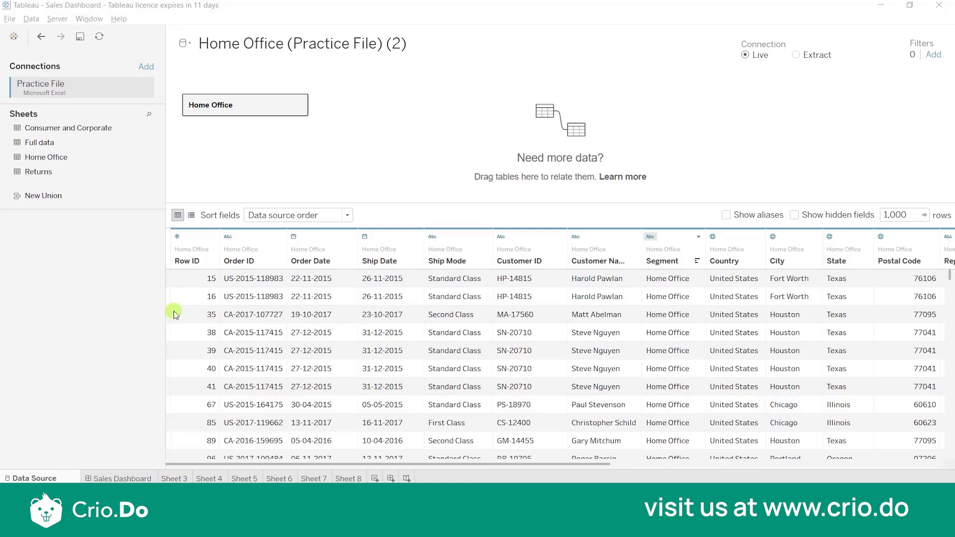
click(34, 19)
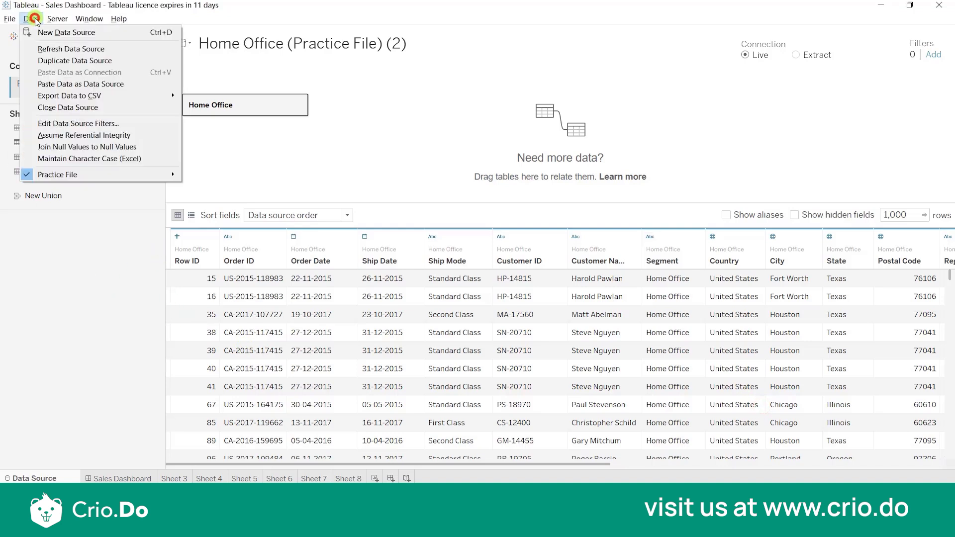
click(57, 283)
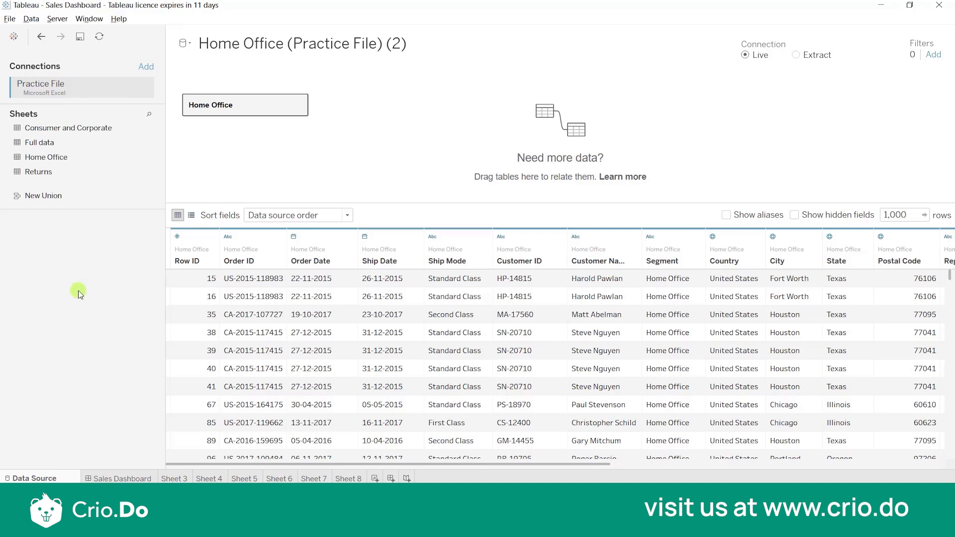
click(32, 20)
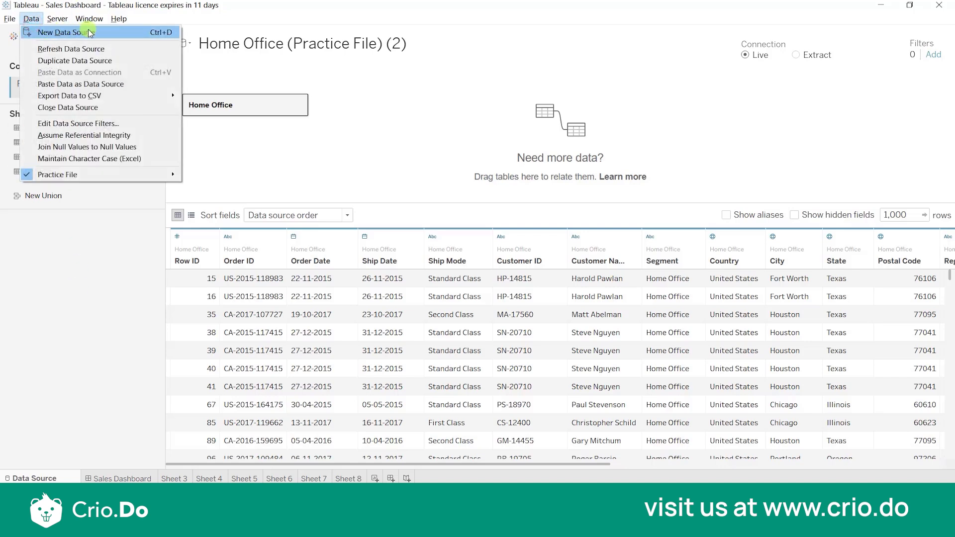
click(126, 320)
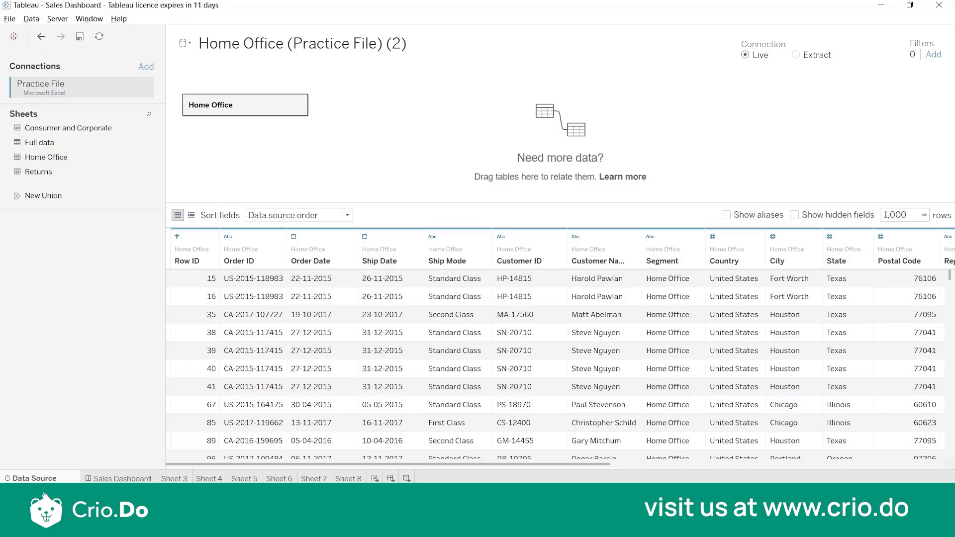
Step: Create a new worksheet for working with the available data sources
click(375, 479)
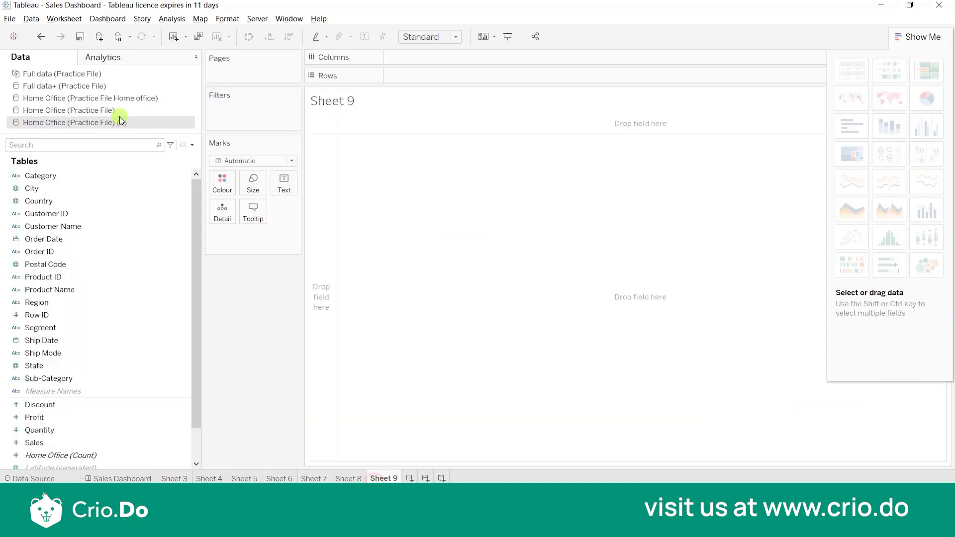
click(167, 177)
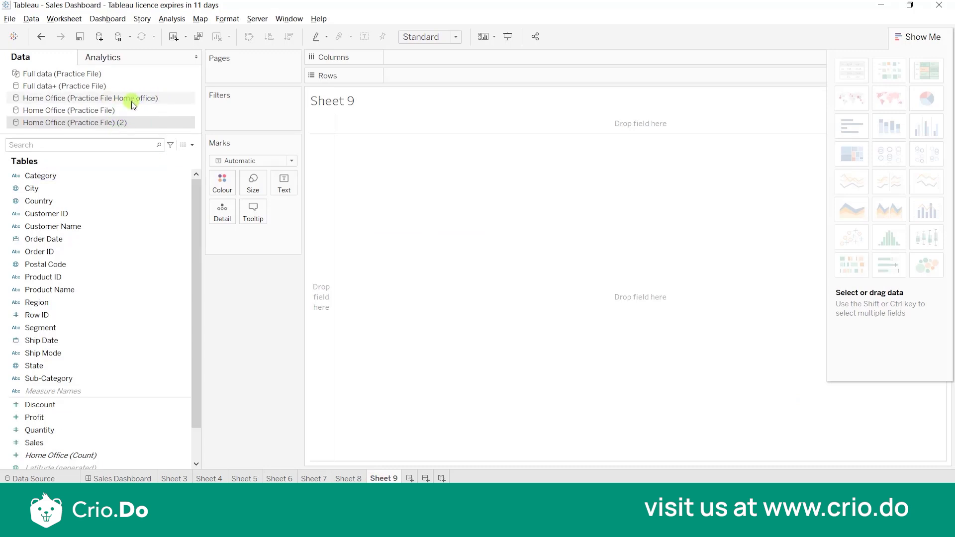
click(754, 402)
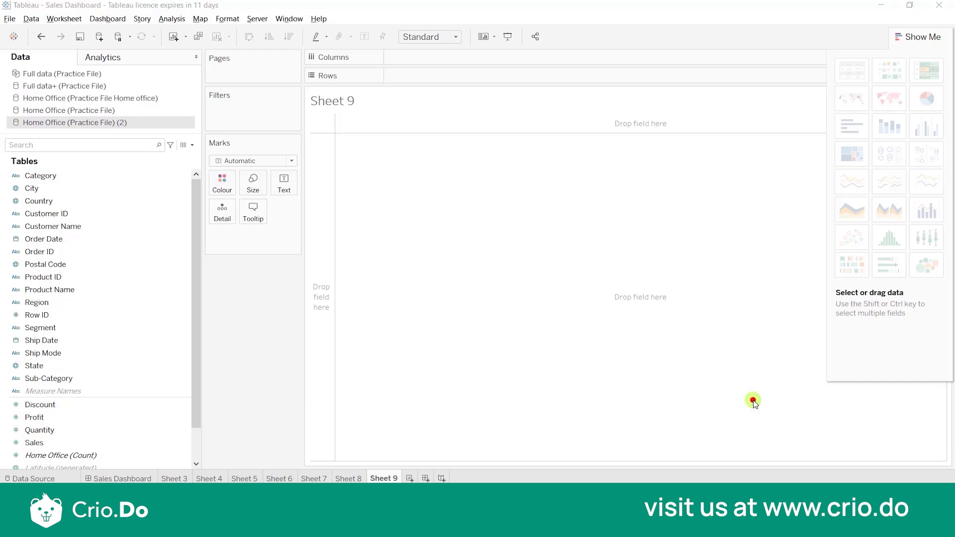
Step: Open the Home Office (Practice File) data source, check which physical table it uses, and return to Sheet 9
right_click(106, 111)
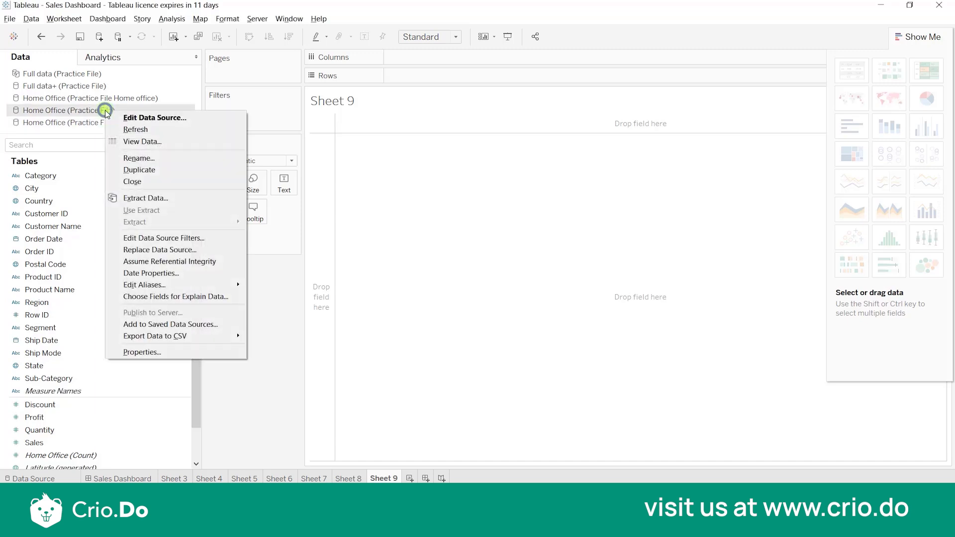
click(157, 124)
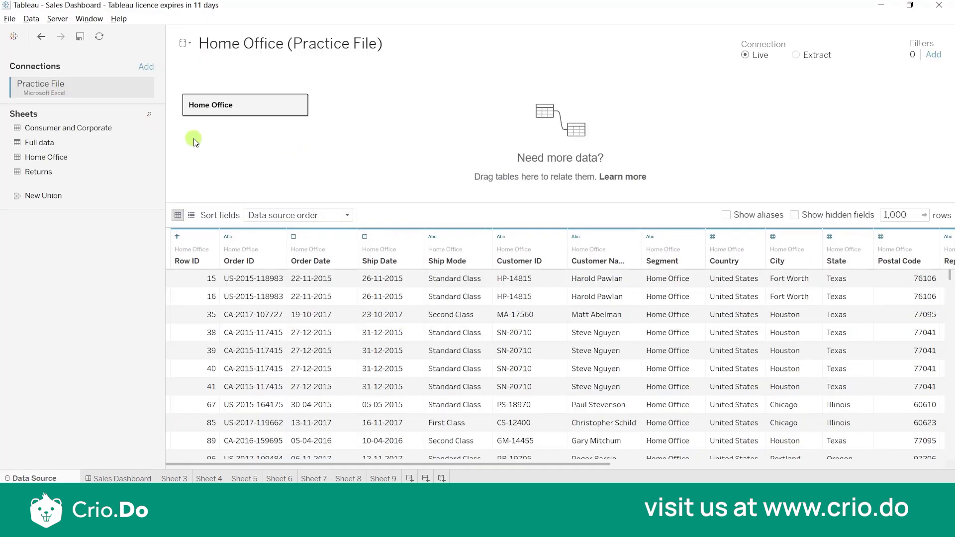
double_click(259, 105)
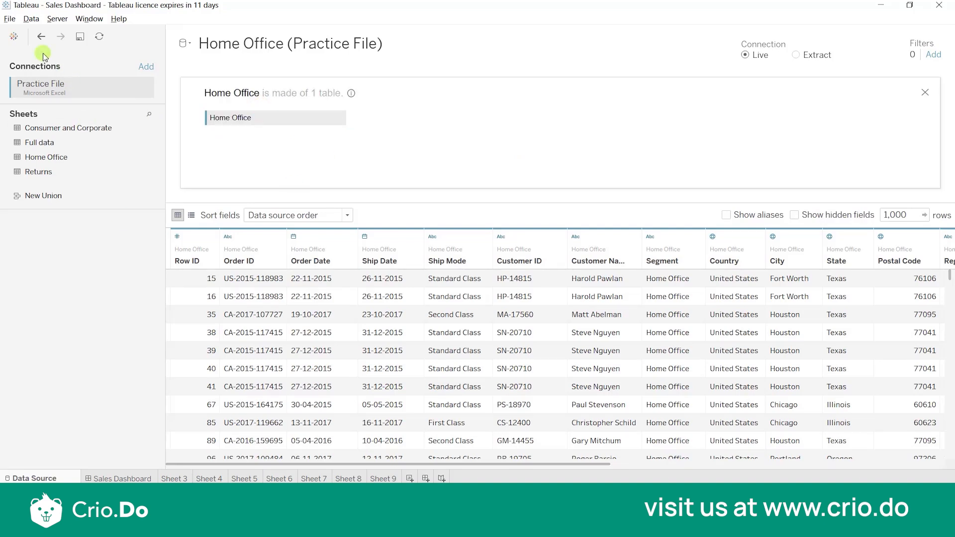
click(41, 34)
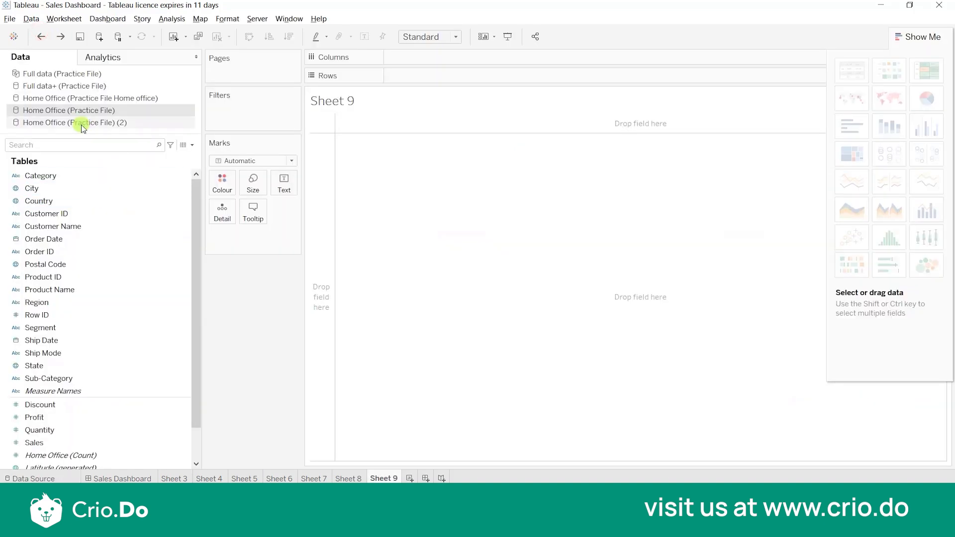
Step: Edit the Home Office (Practice File) (2) data source and replace its Home Office table with Consumer and Corporate
click(81, 124)
right_click(81, 125)
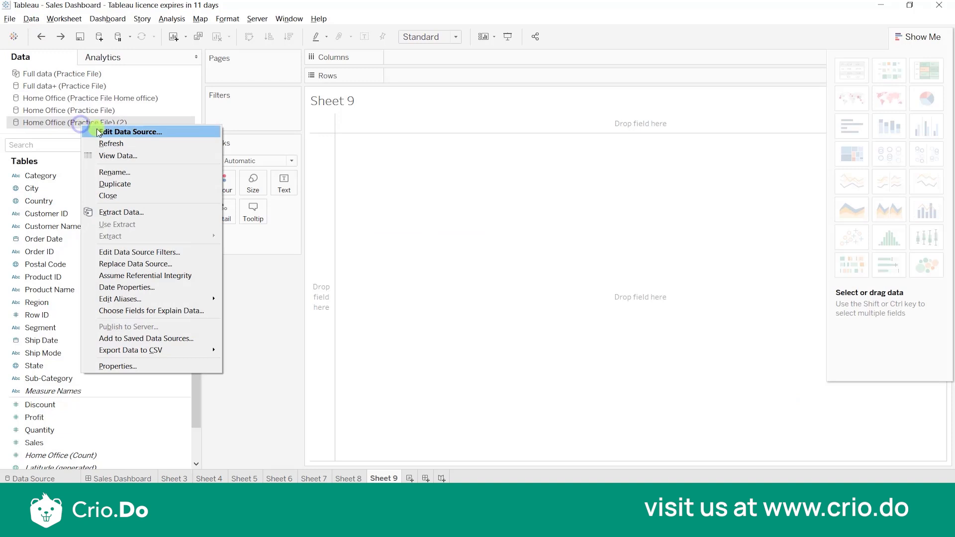
click(96, 130)
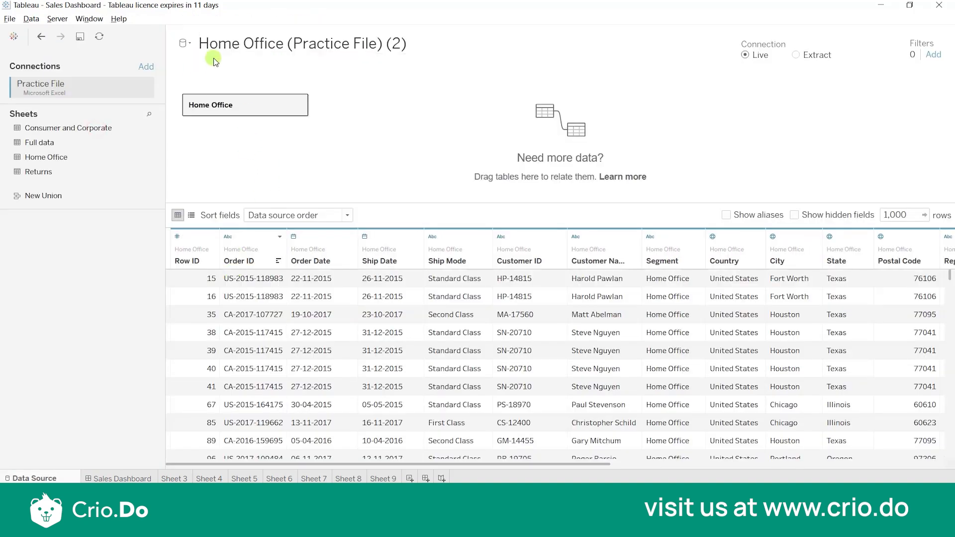
click(297, 102)
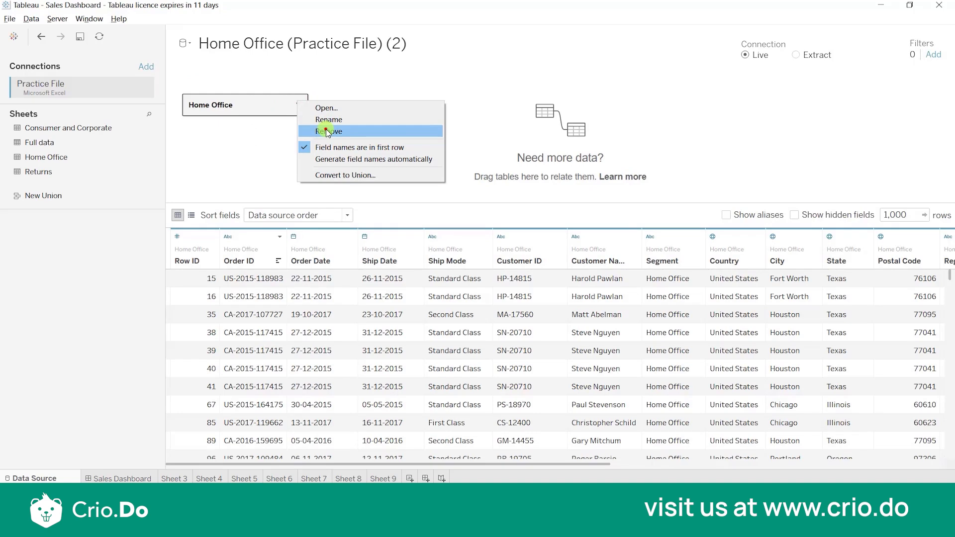
click(326, 131)
double_click(101, 123)
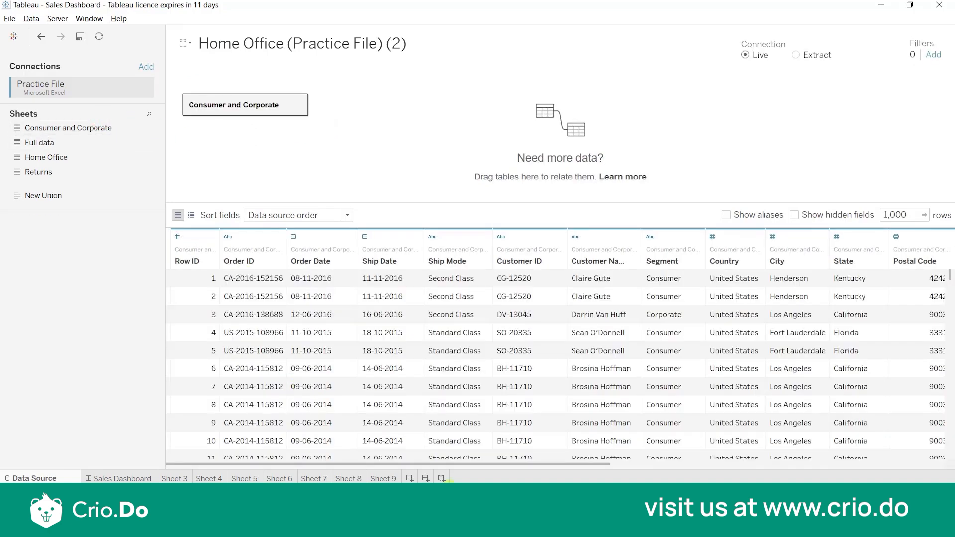
Step: Return to Sheet 9 and rename the Home Office (Practice File) (2) data source as "Cosumer and corporate"
click(388, 478)
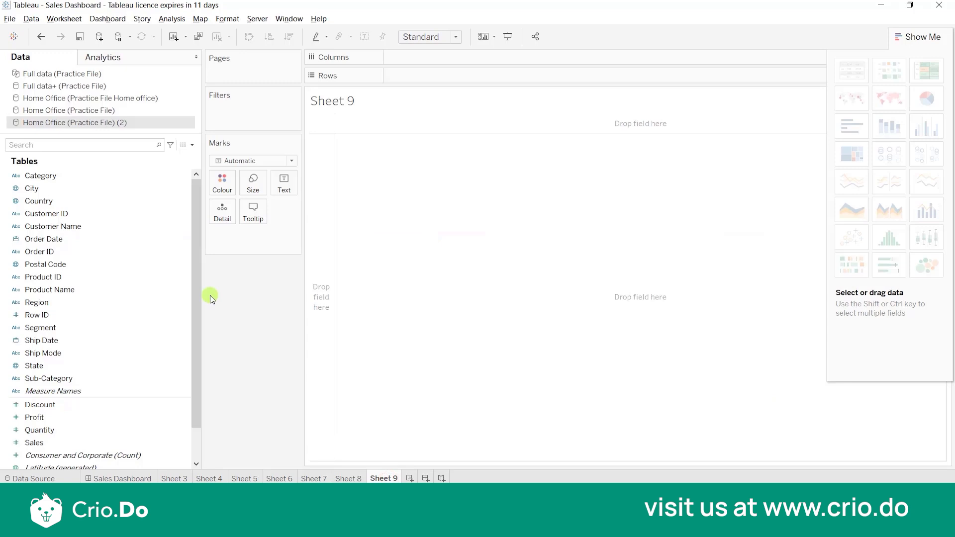
right_click(86, 125)
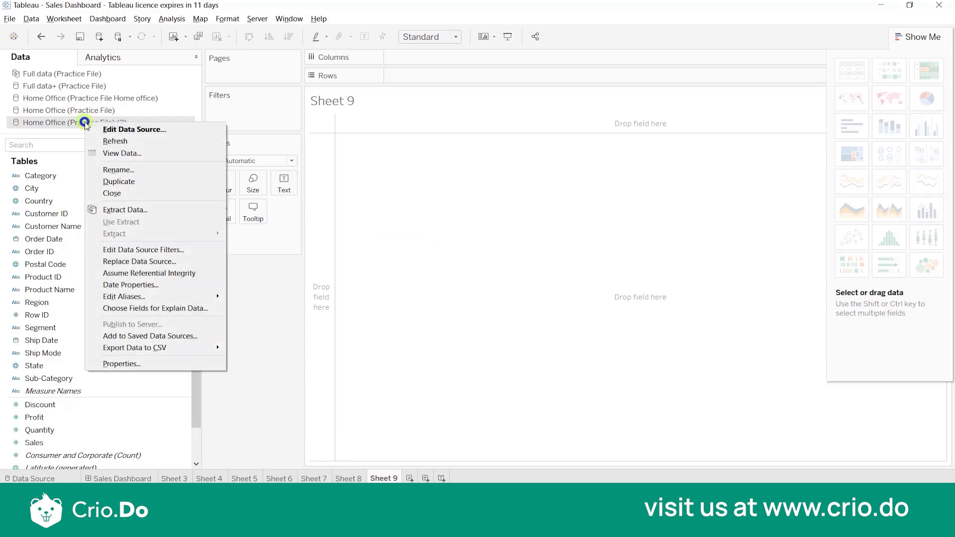
click(120, 171)
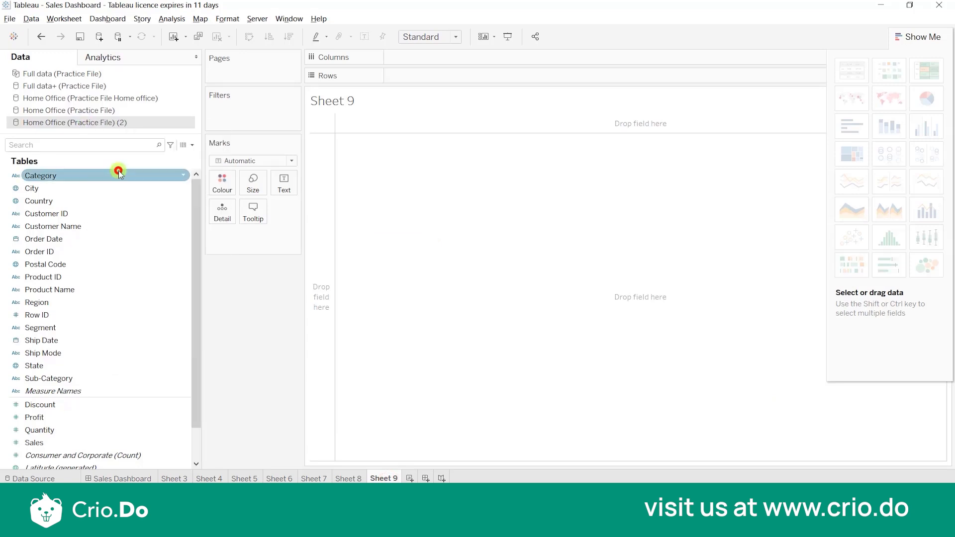
text(C)
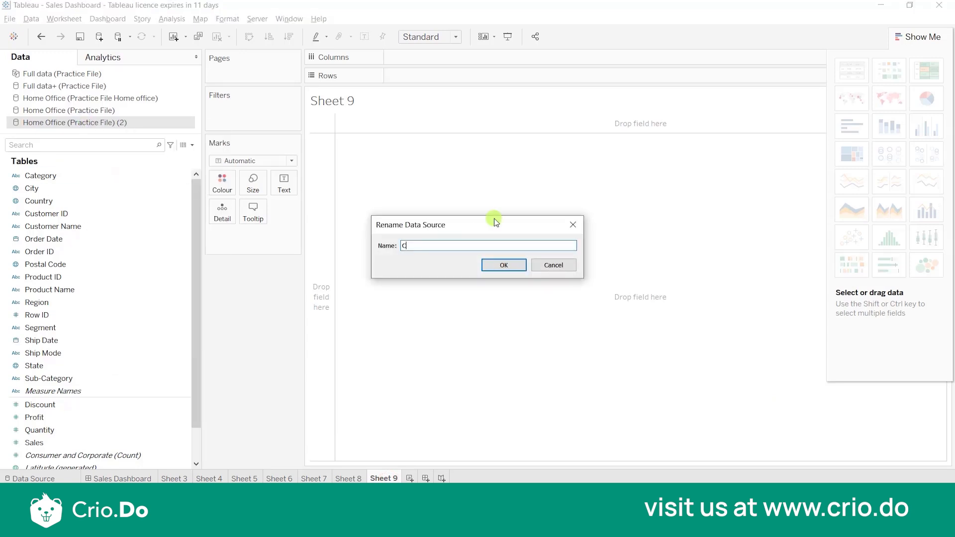
text(osumer and corporate)
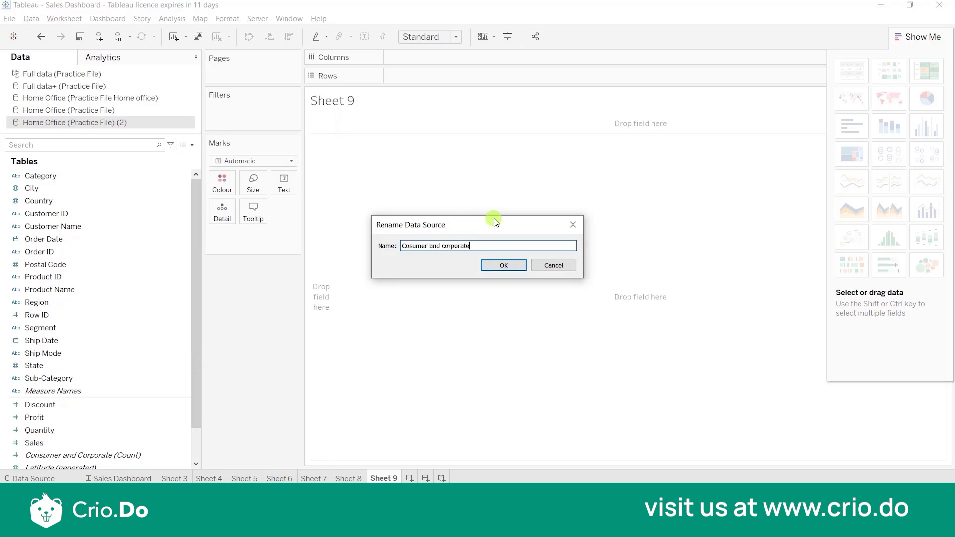
click(500, 264)
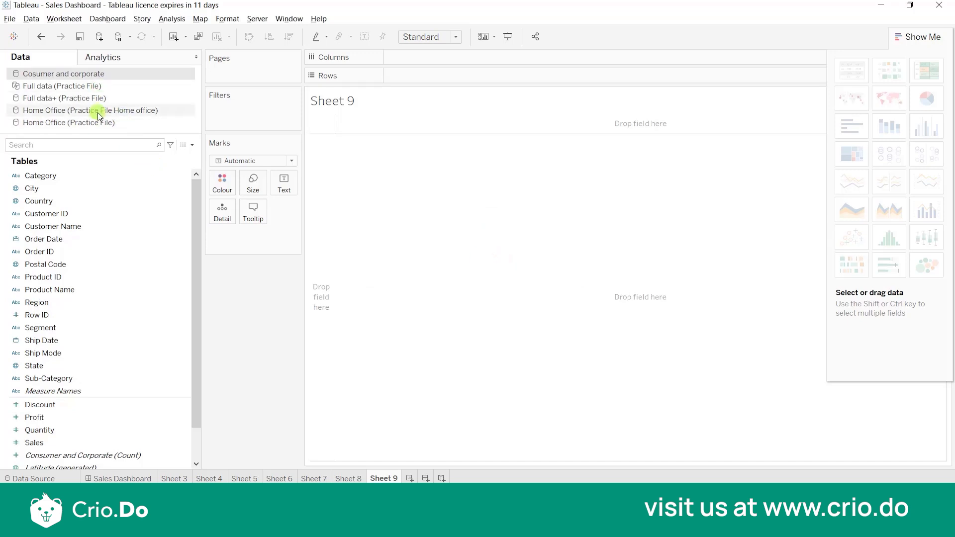
Step: Rename the Home Office (Practice File) data source as "Home Office"
click(99, 124)
right_click(98, 124)
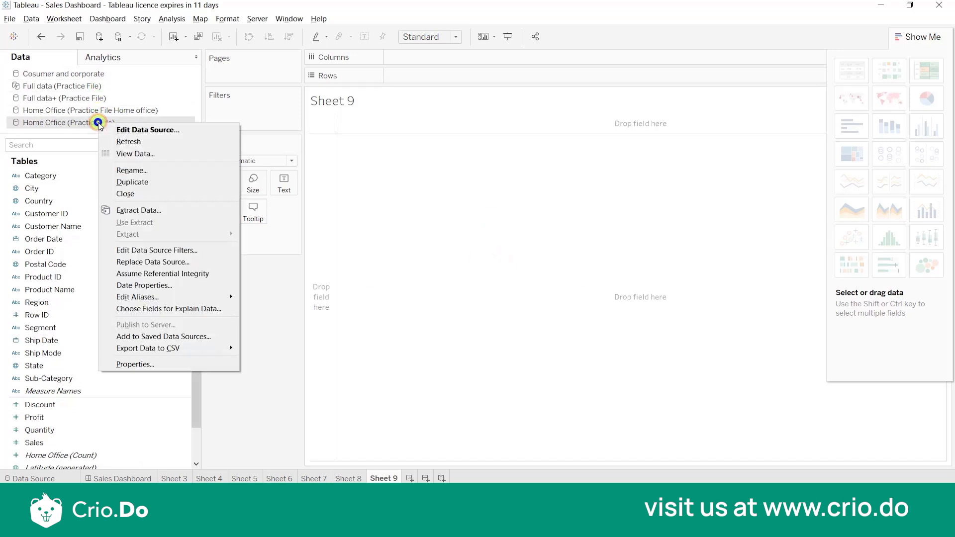
click(132, 170)
click(498, 245)
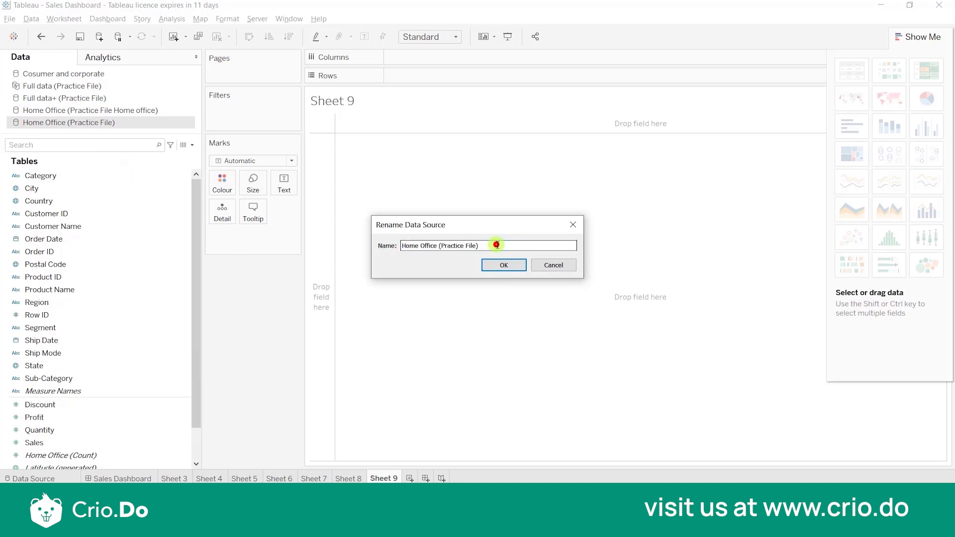
key(BackSpace)
key(BackSpace)
key(BackSpace)
key(BackSpace)
key(BackSpace)
key(BackSpace)
key(BackSpace)
key(BackSpace)
key(BackSpace)
key(BackSpace)
key(BackSpace)
key(BackSpace)
key(BackSpace)
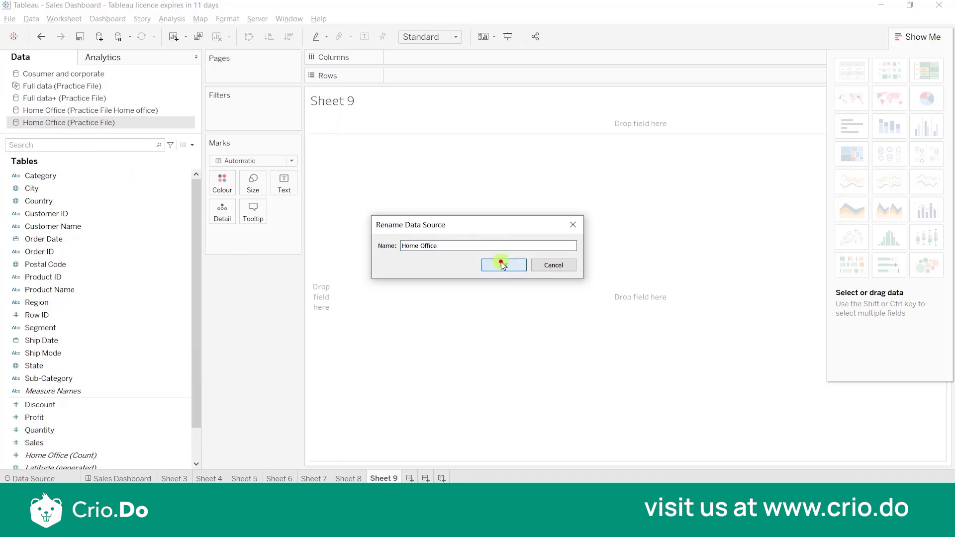
click(500, 263)
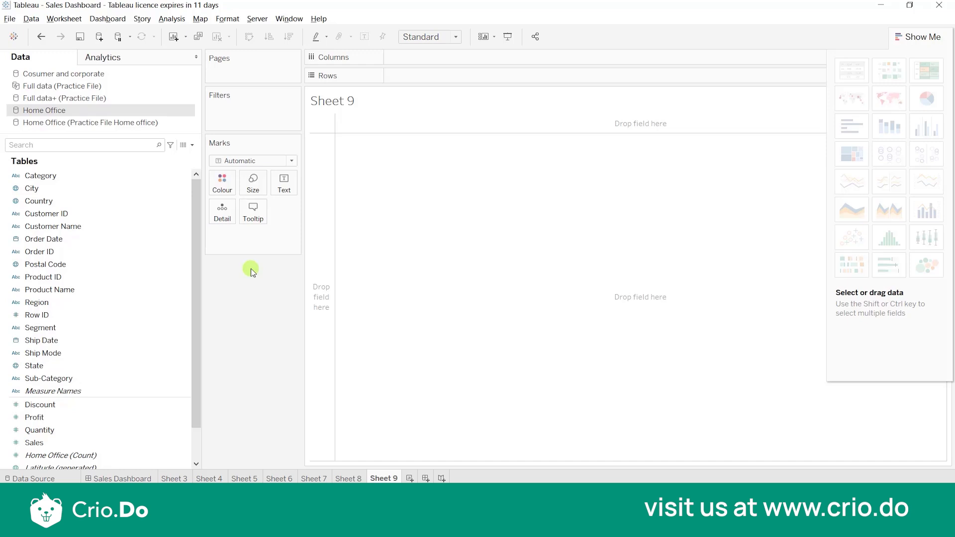
Step: Place Segment on the rows to check which segments the Home Office data source contains, and remove it again
click(91, 327)
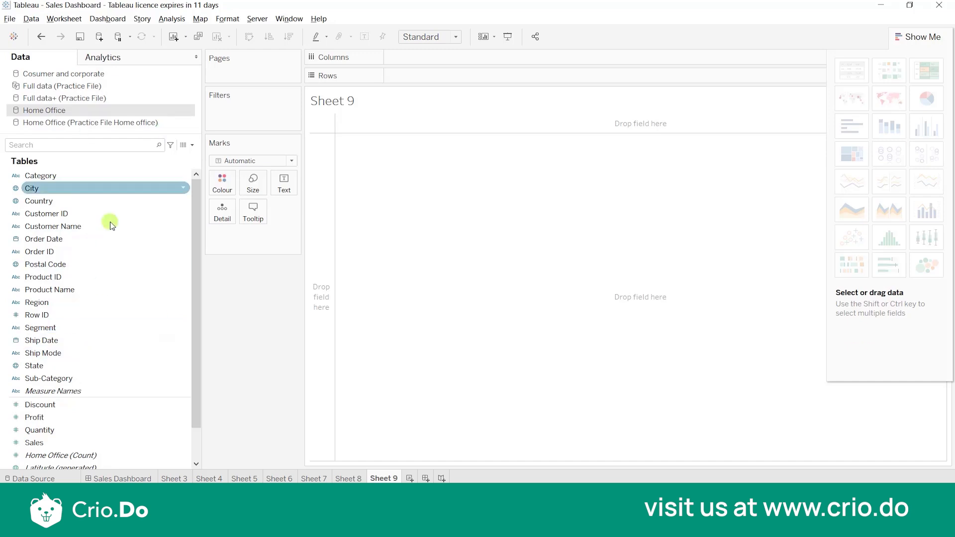
click(181, 212)
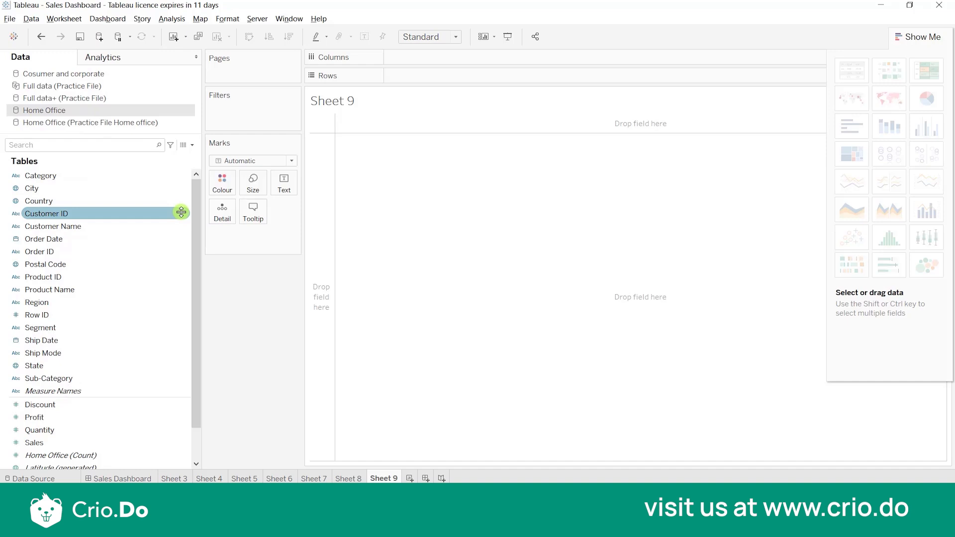
click(71, 324)
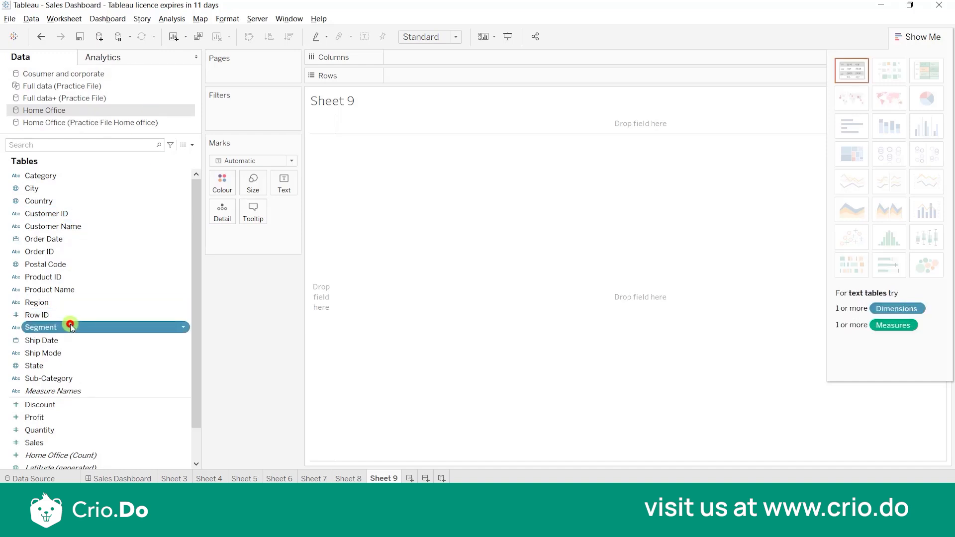
double_click(70, 324)
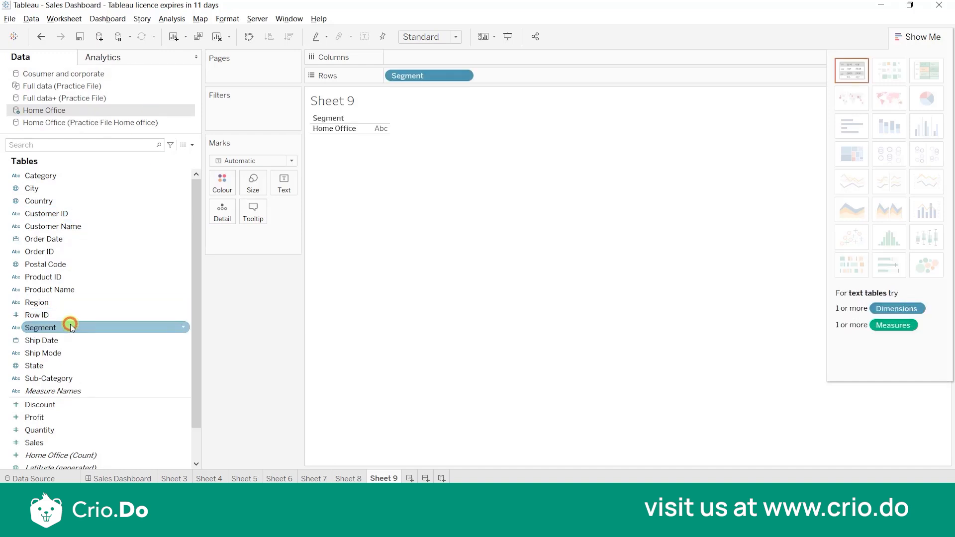
click(462, 76)
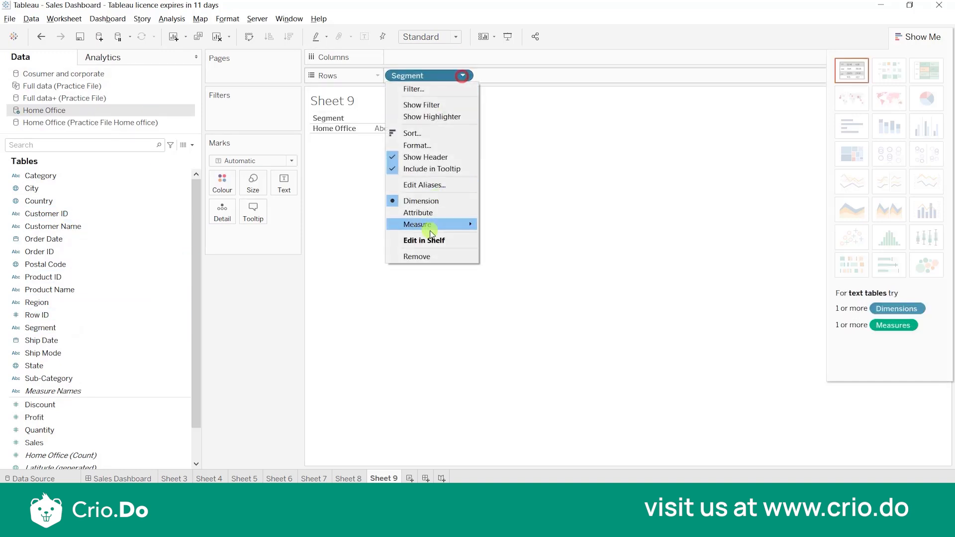
click(430, 256)
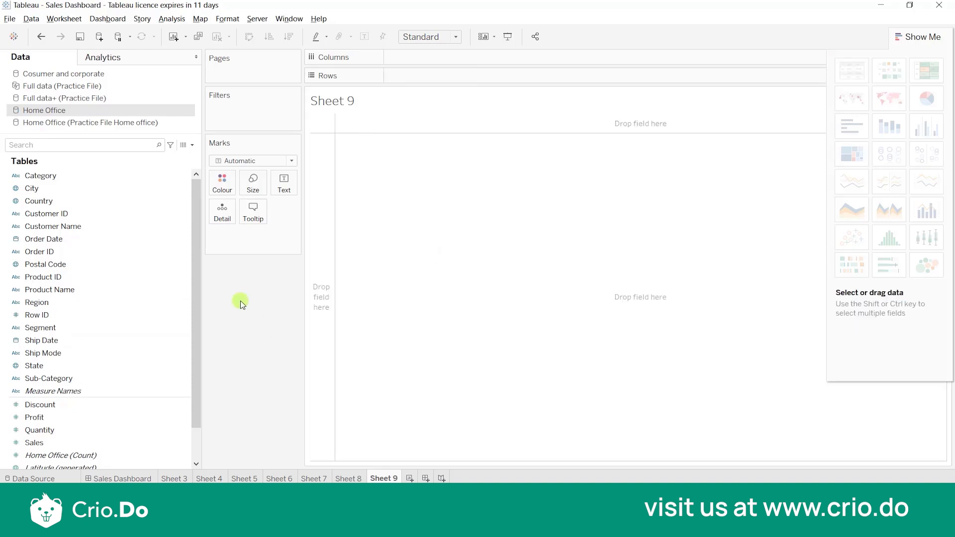
Step: Build a vertical bar chart of Sales by Order Date year from the Home Office data source
click(138, 190)
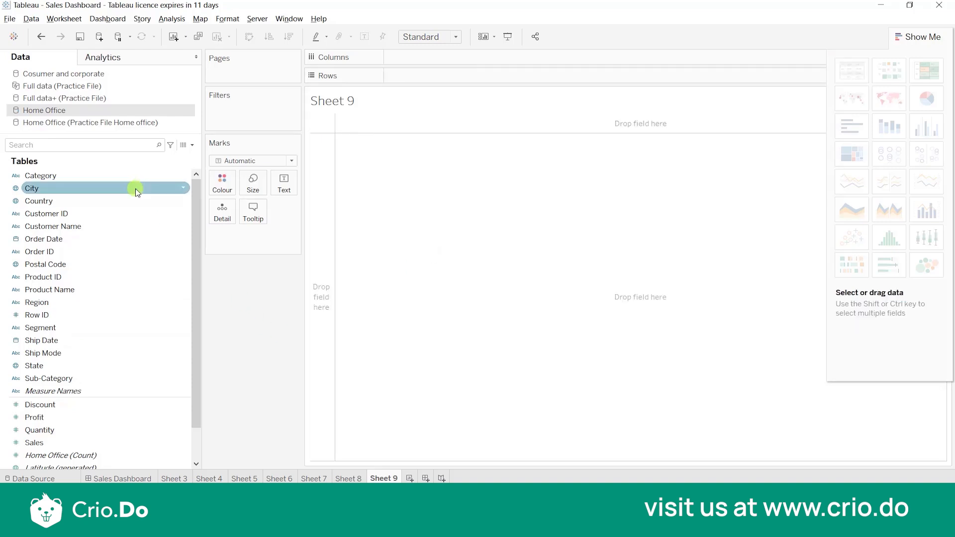
click(98, 289)
click(97, 264)
click(104, 239)
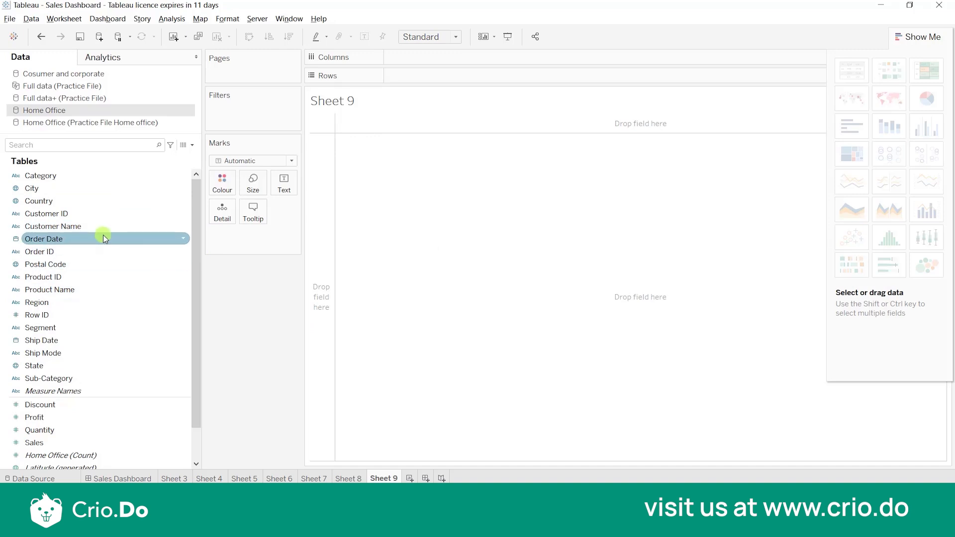
double_click(103, 235)
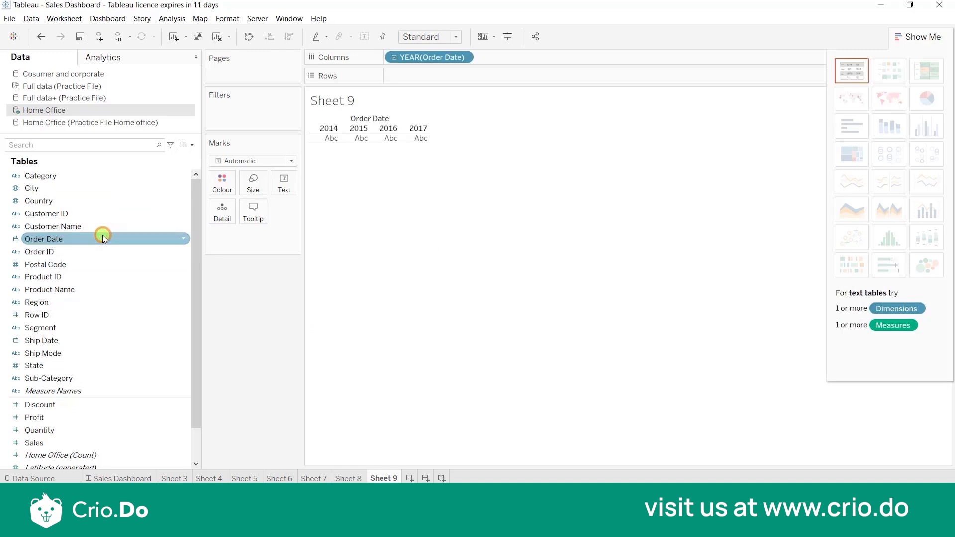
click(67, 444)
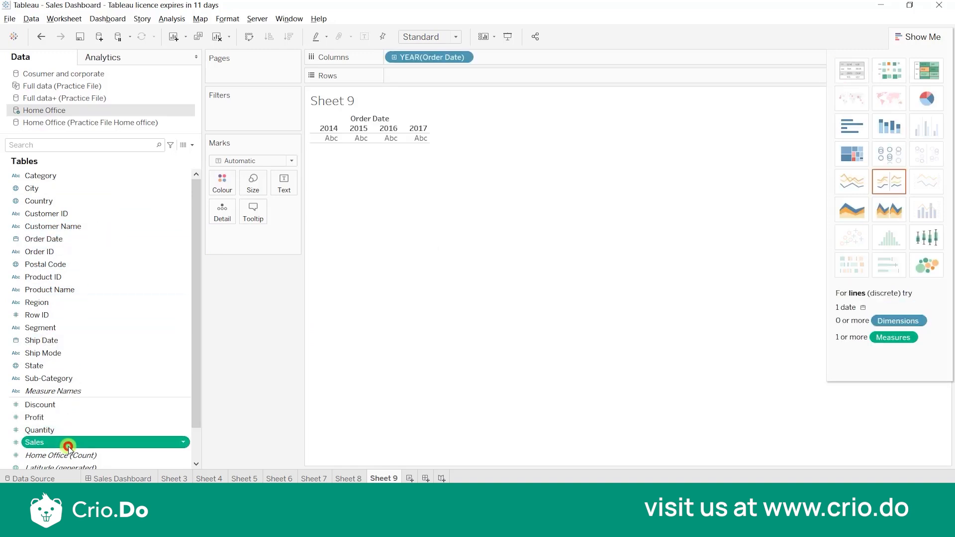
double_click(67, 444)
click(851, 126)
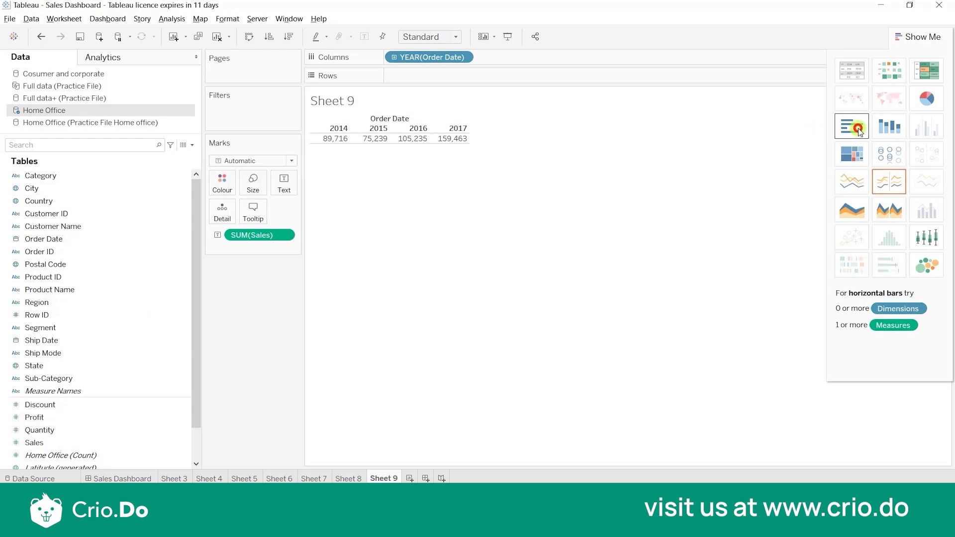
click(249, 38)
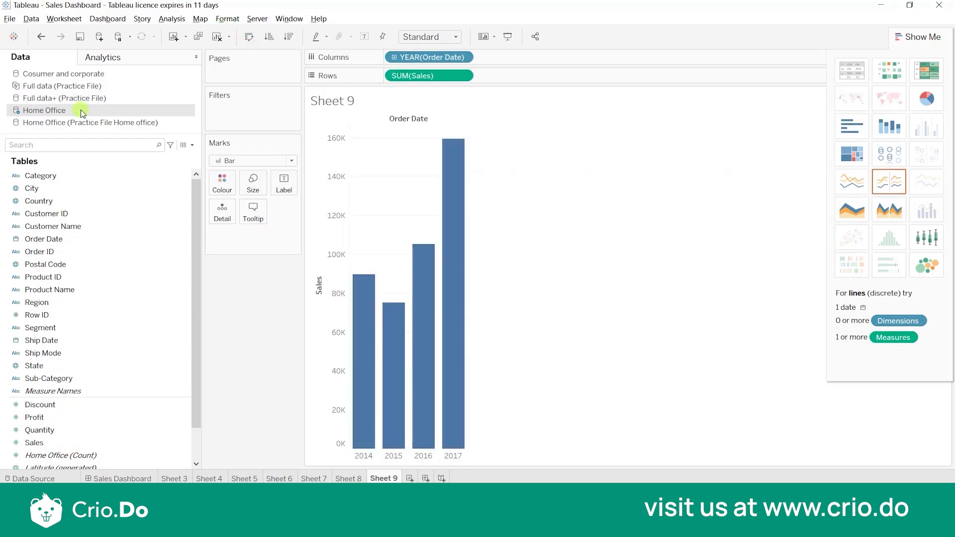
Step: Add Sub-Category from the Cosumer and corporate data source to the columns after the Order Date year
click(76, 76)
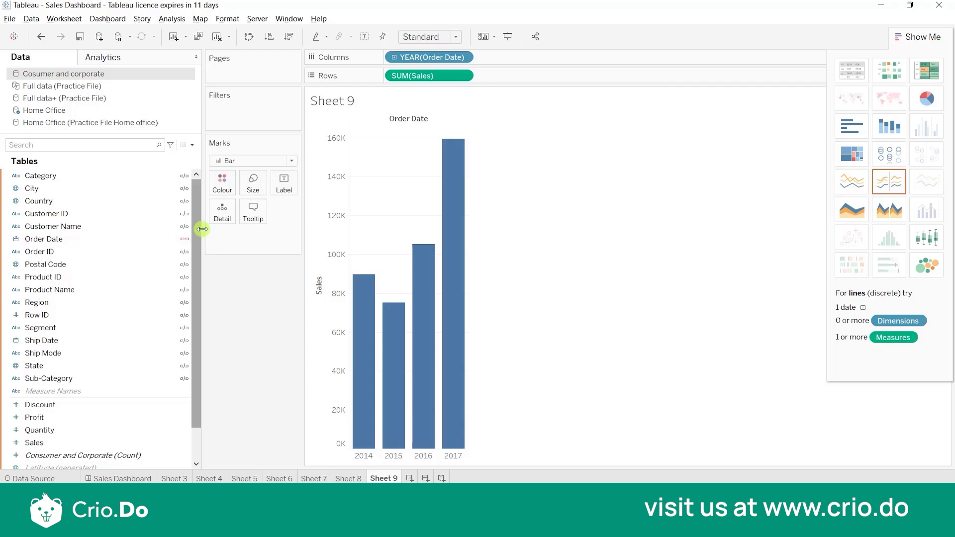
click(185, 238)
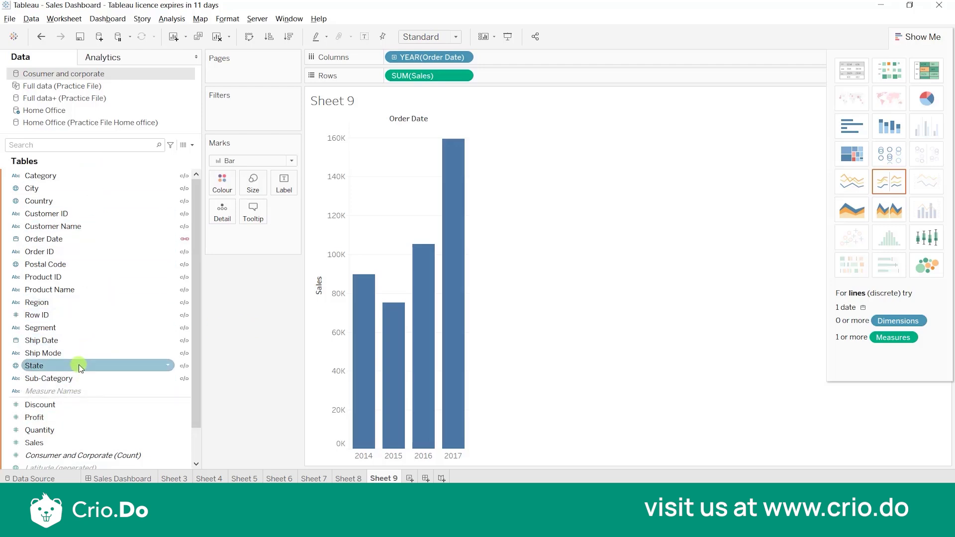
drag(81, 381, 540, 57)
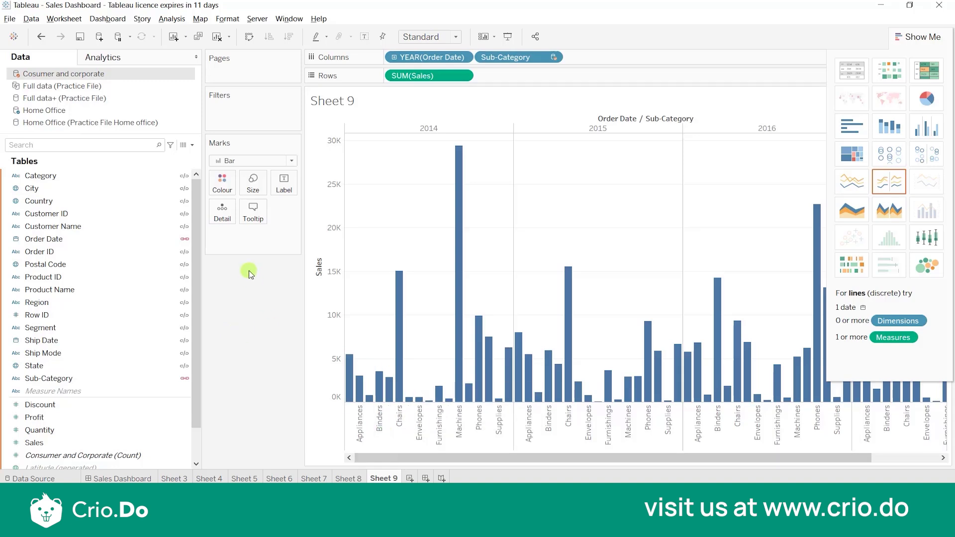
Step: In the Cosumer and corporate data source, unlink Order Date and link Region as a blending field
click(186, 239)
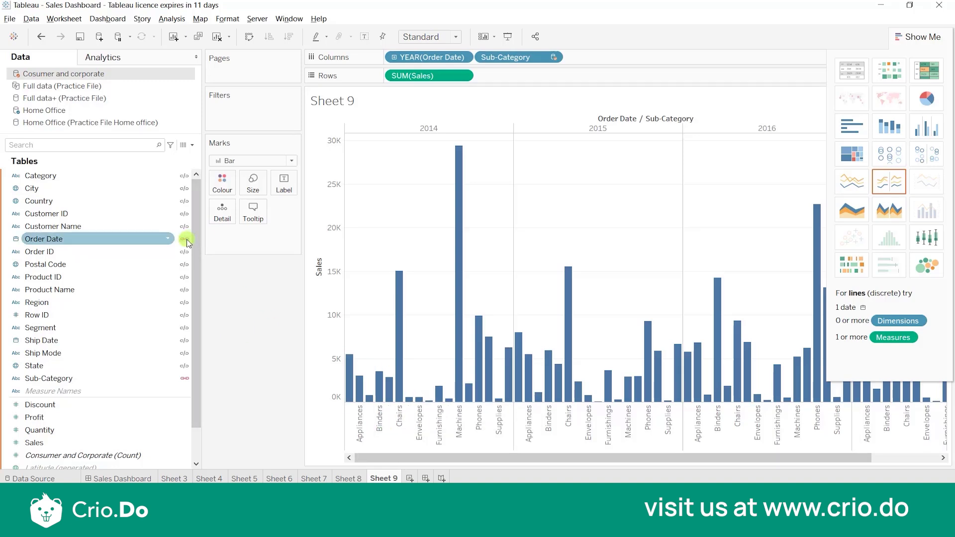
click(185, 239)
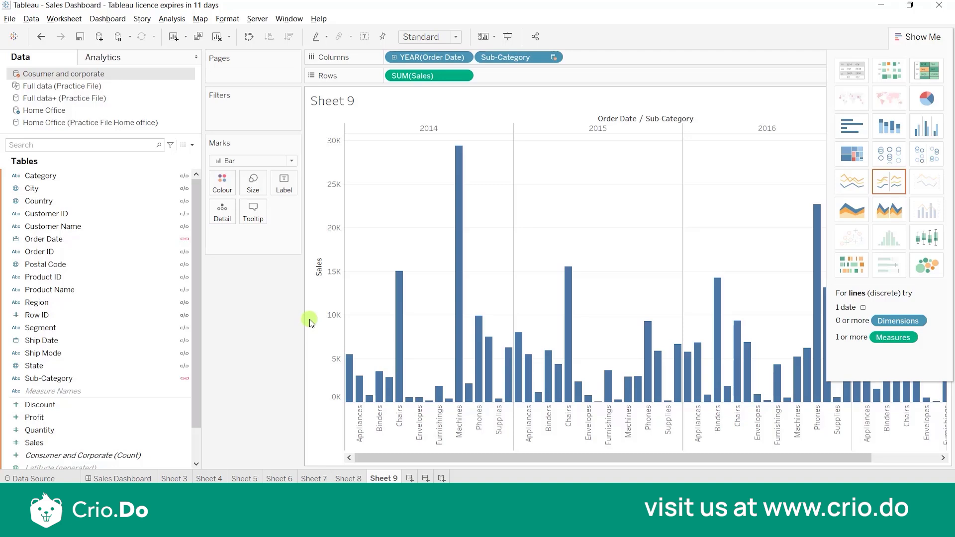
click(186, 242)
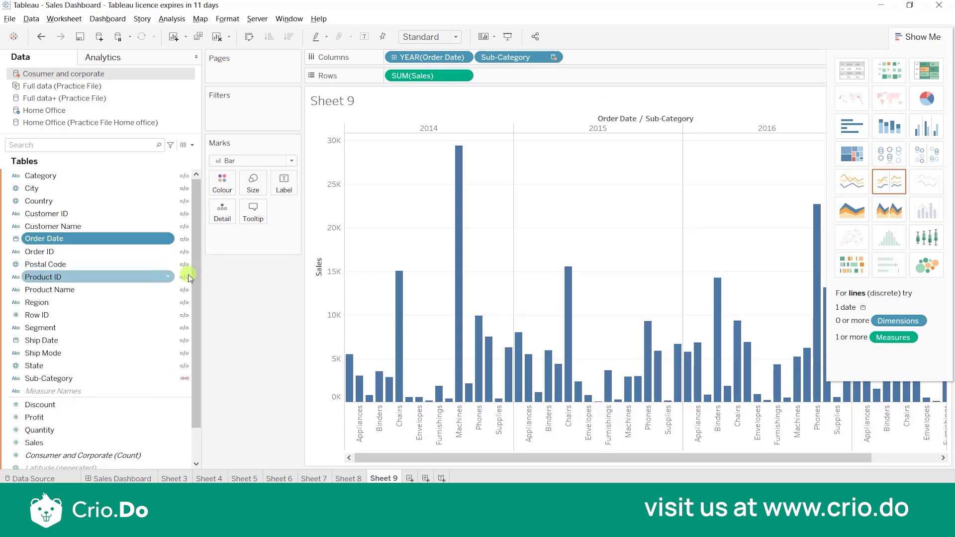
click(185, 302)
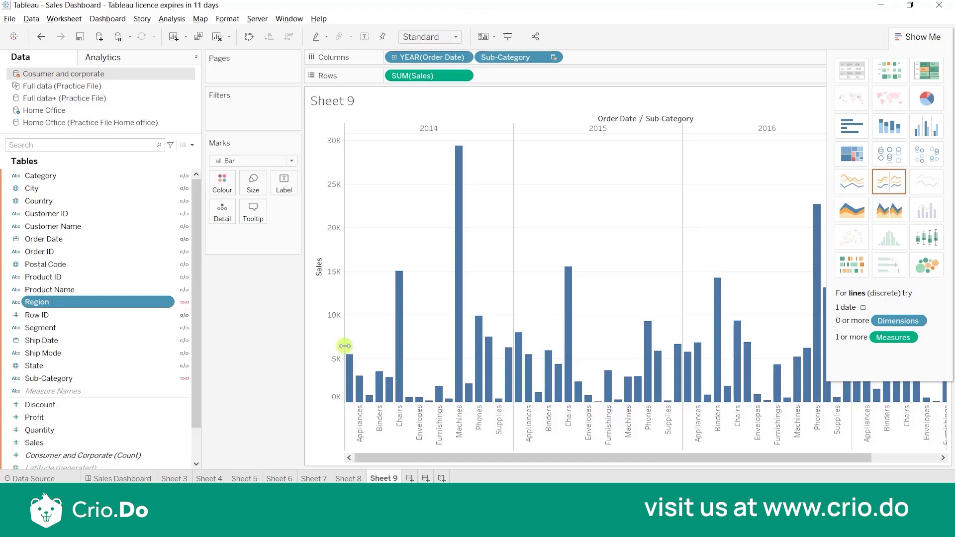
Step: Show mark labels with the sales values on the bars
click(283, 183)
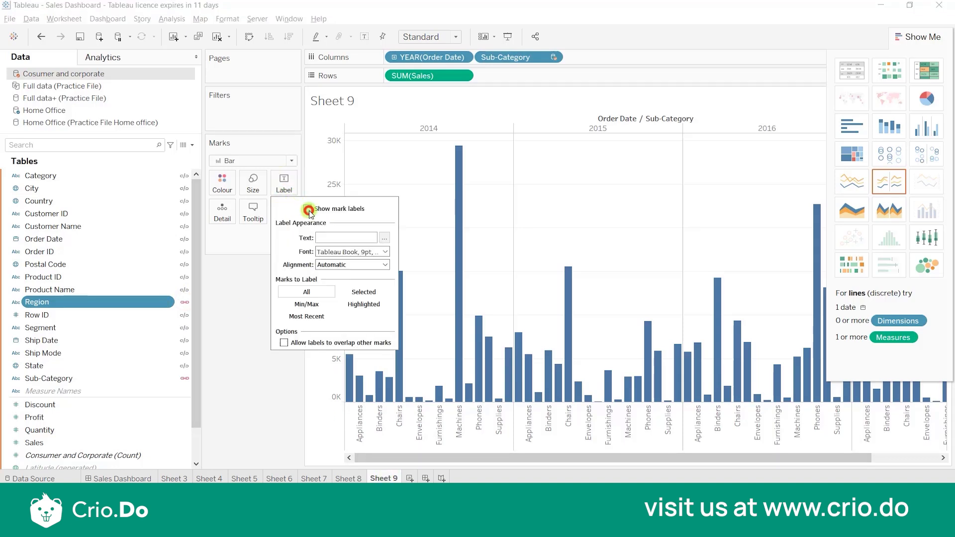
click(308, 209)
click(242, 436)
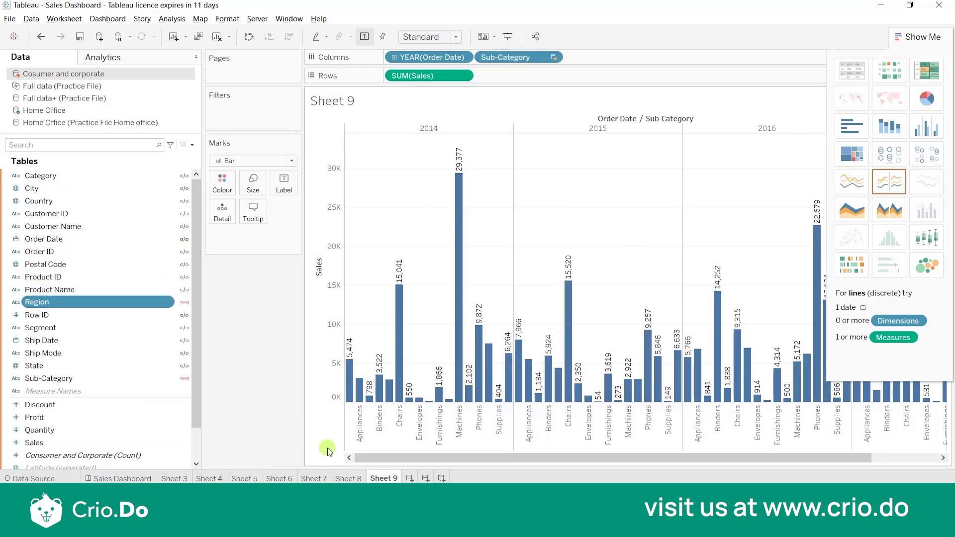
Step: Check the fields of the Home Office and Cosumer and corporate data sources, and swap the chart's rows and columns
click(39, 114)
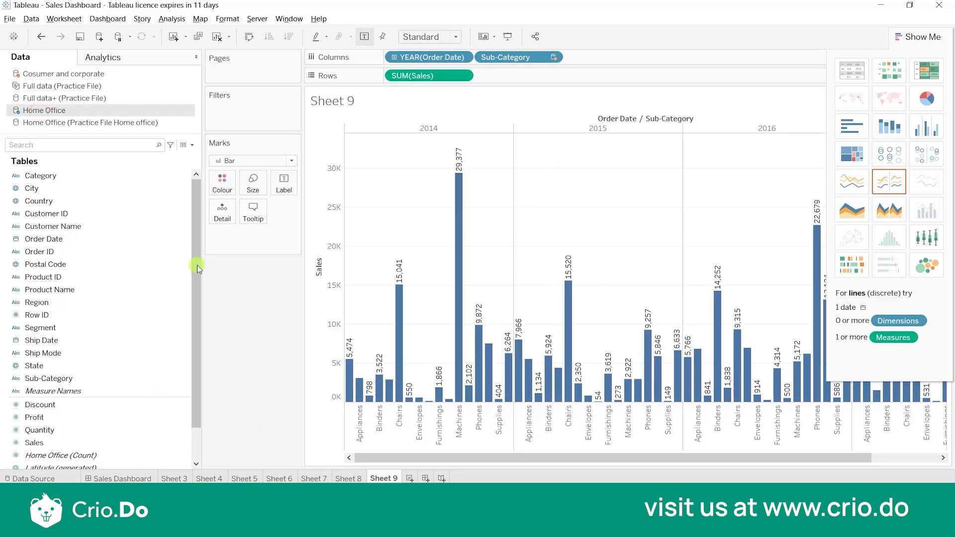
click(61, 75)
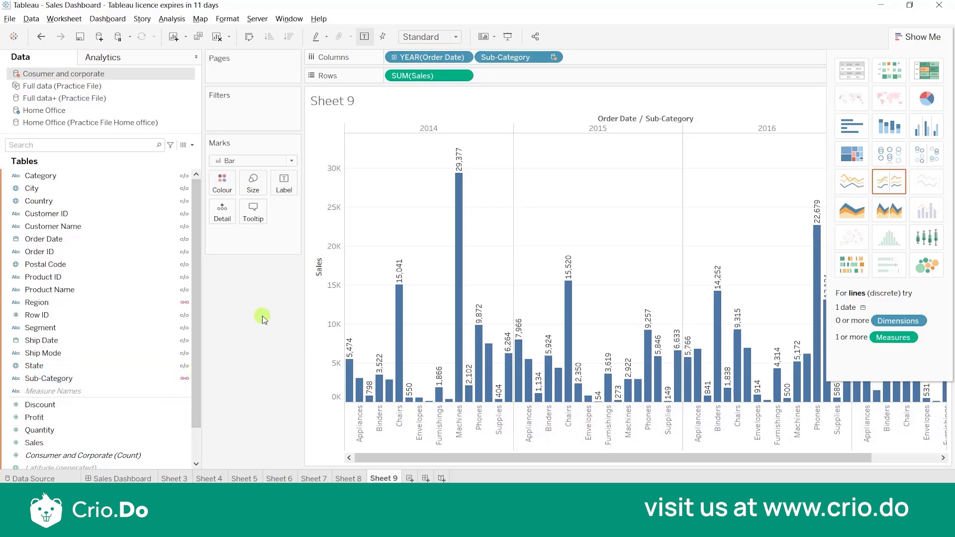
click(248, 36)
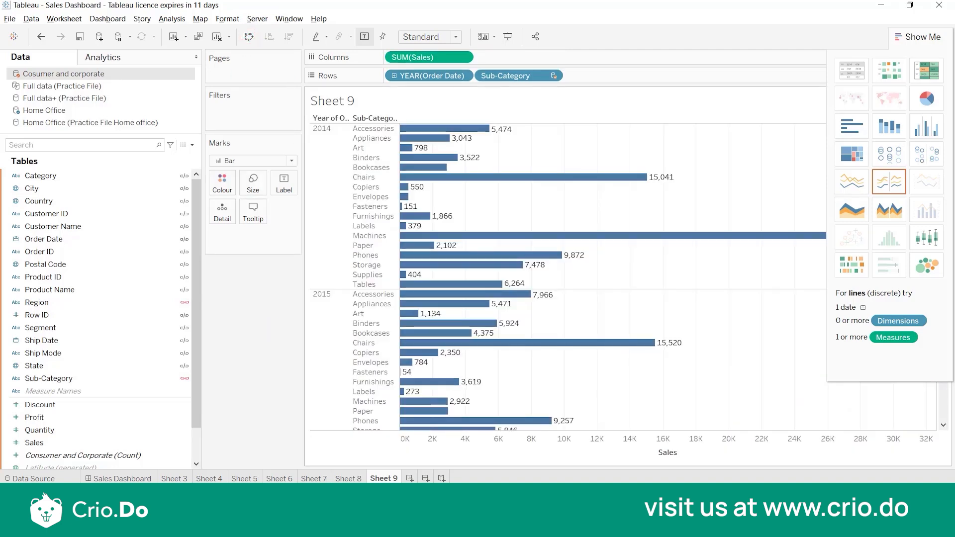
click(772, 408)
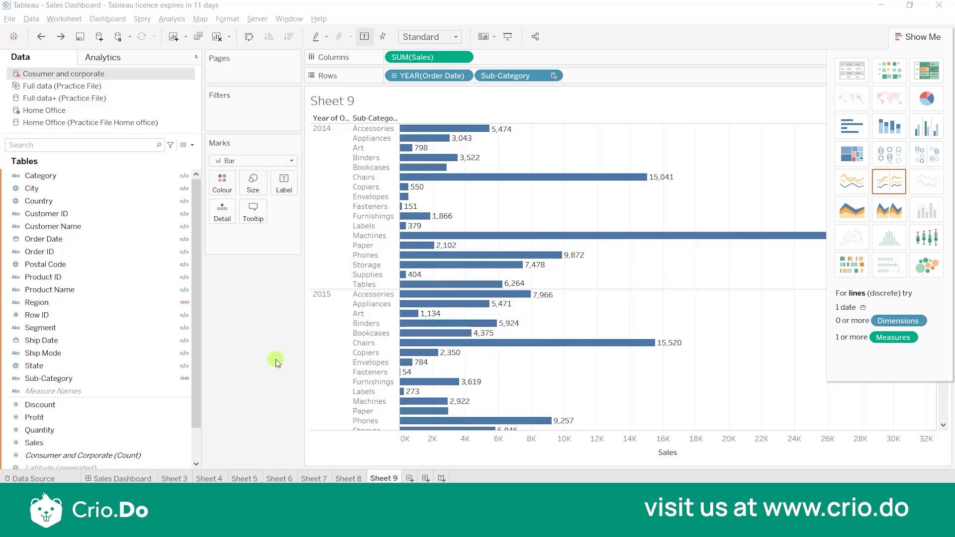
click(136, 374)
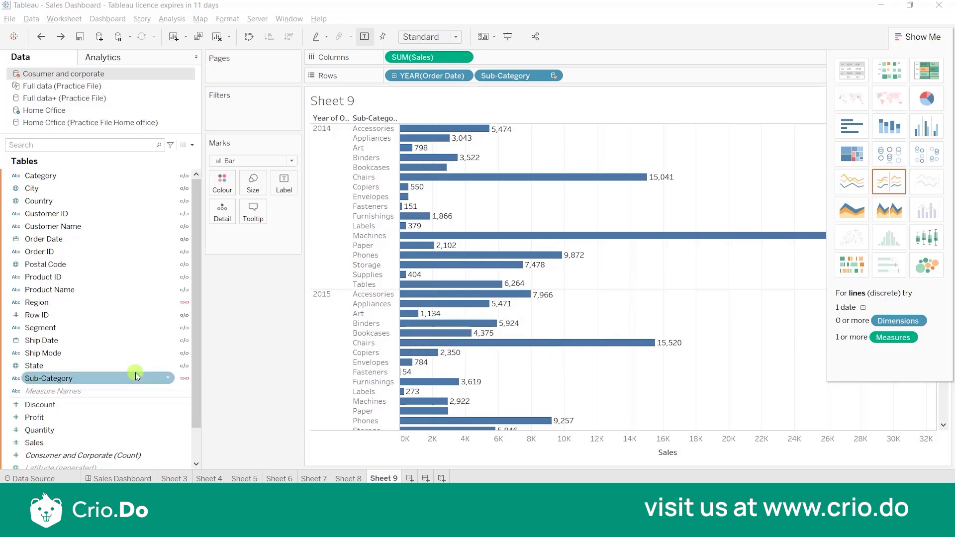